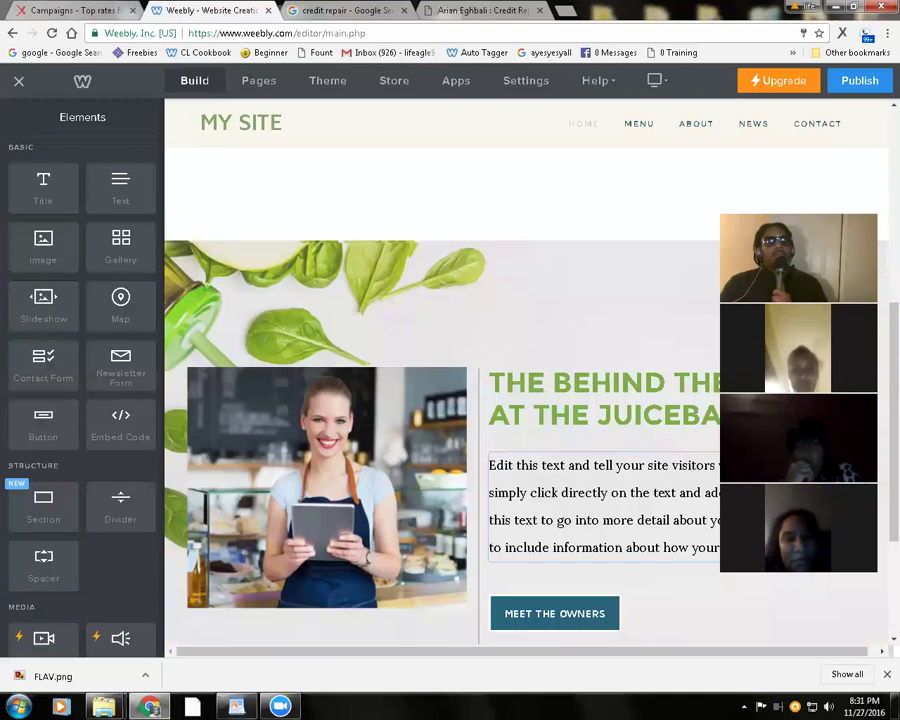
# Delete the photo of the woman holding a tablet from the section with the fruit and vegetable background
pyautogui.scroll(-2, 880, 163)
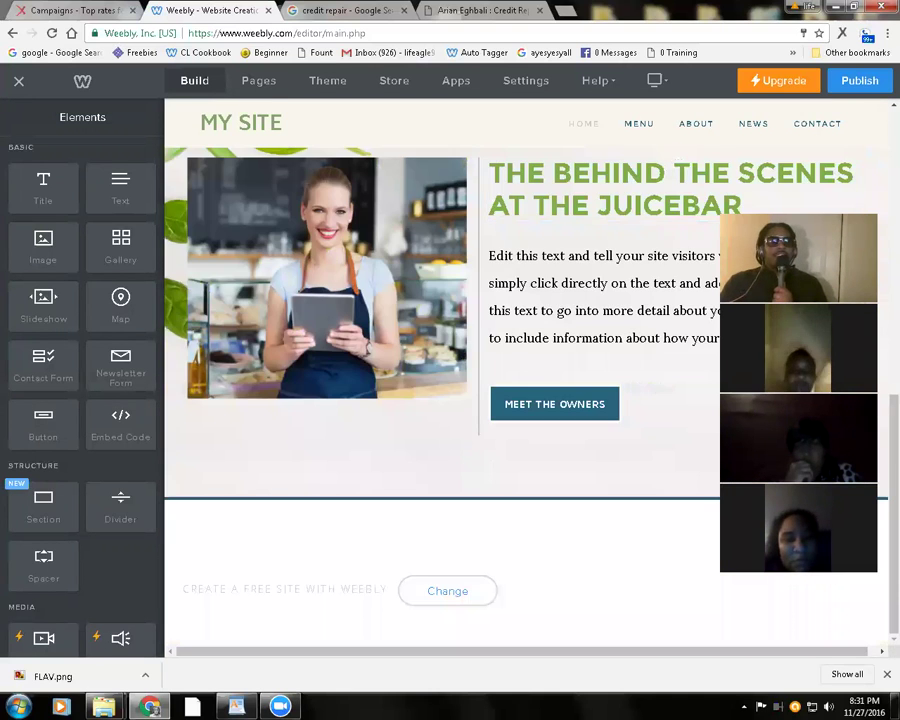
pyautogui.scroll(4, 669, 436)
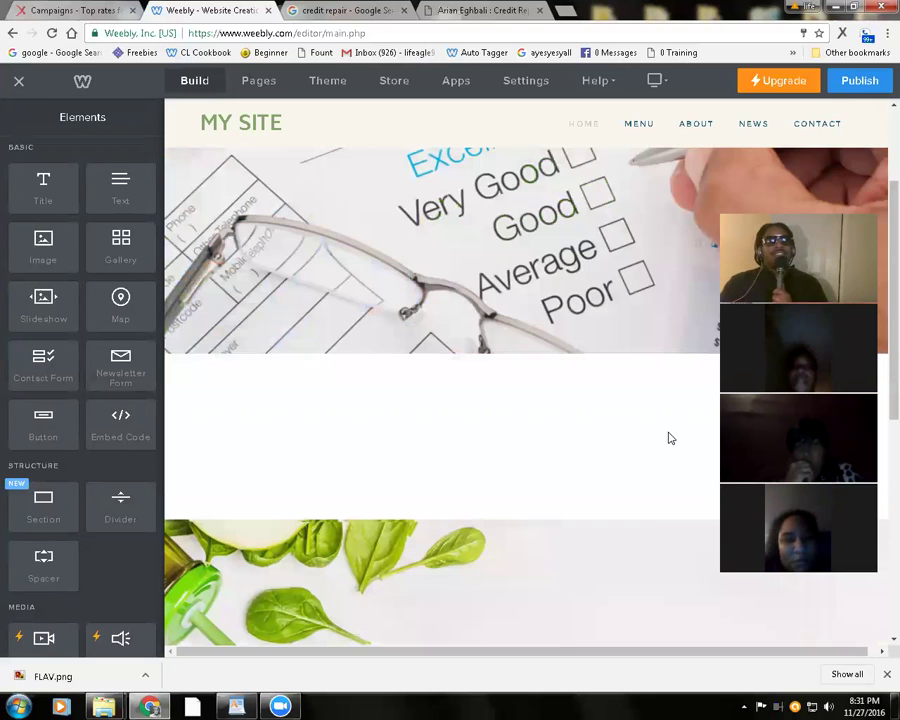
pyautogui.scroll(-2, 651, 520)
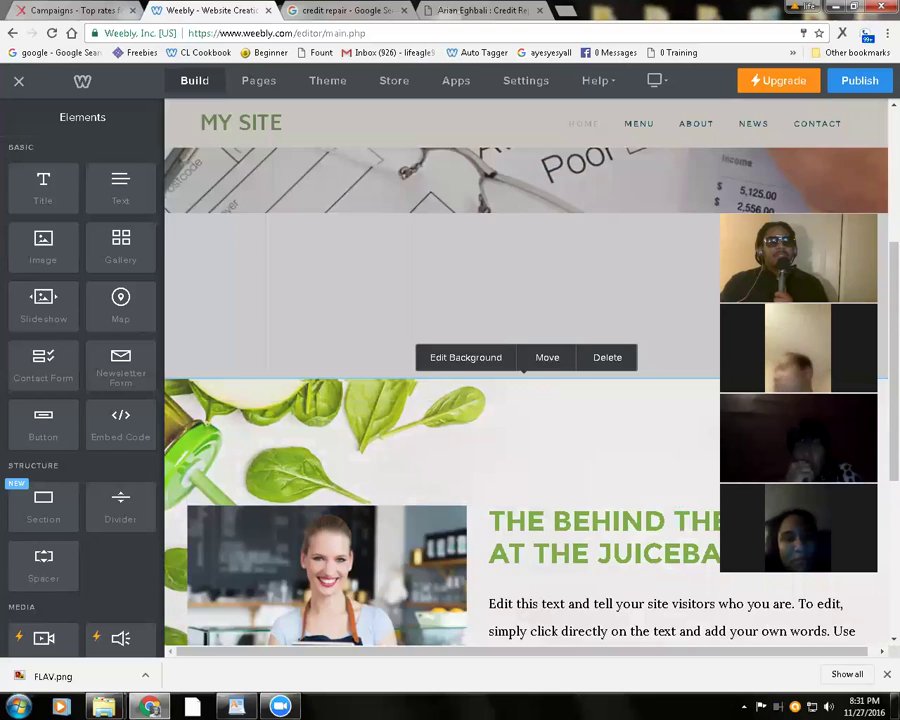
pyautogui.scroll(-3, 525, 400)
pyautogui.click(545, 338)
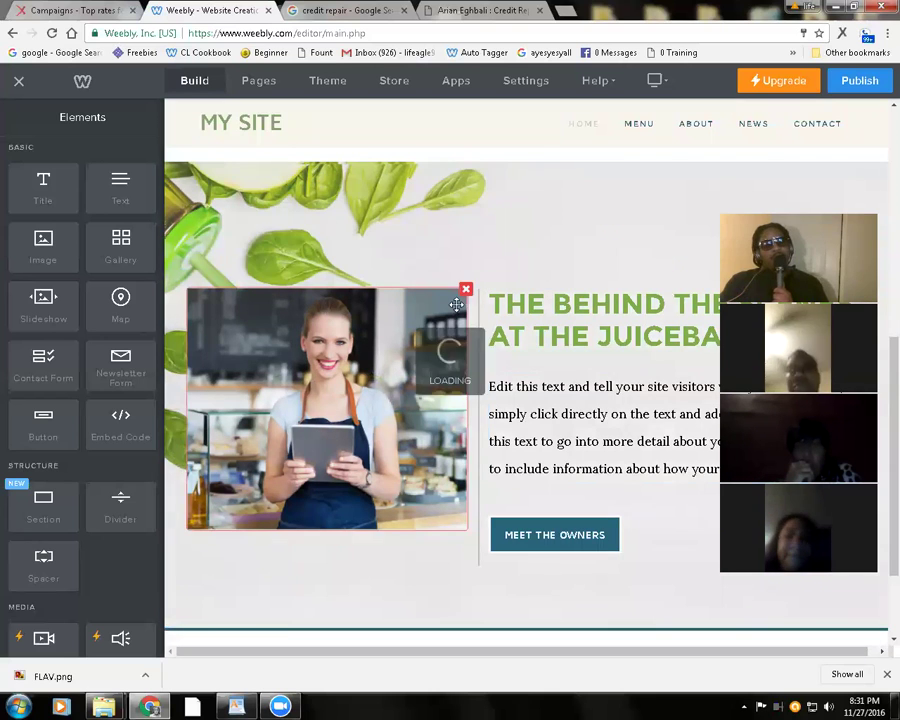
pyautogui.click(465, 290)
pyautogui.click(436, 246)
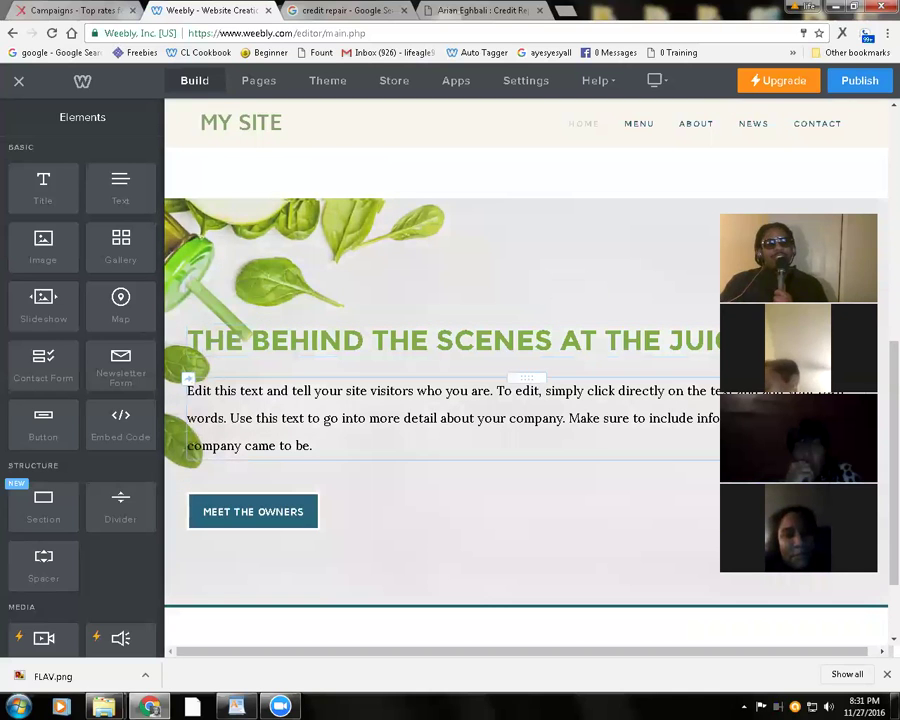
# Delete the paragraph and the MEET THE OWNERS button below the juicebar heading
pyautogui.moveTo(780, 418); pyautogui.dragTo(780, 418)
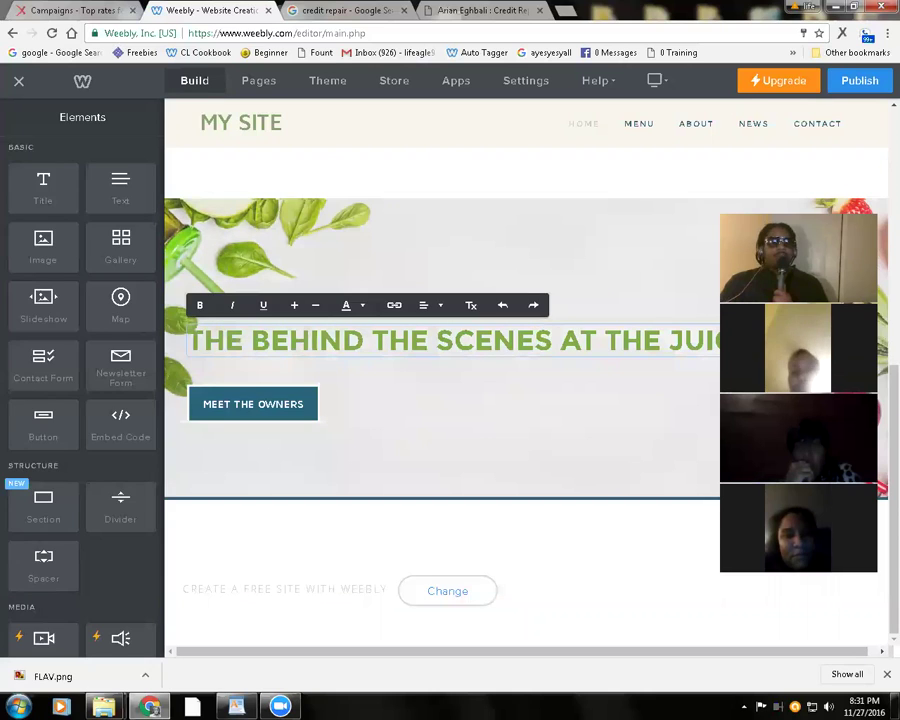
pyautogui.click(585, 424)
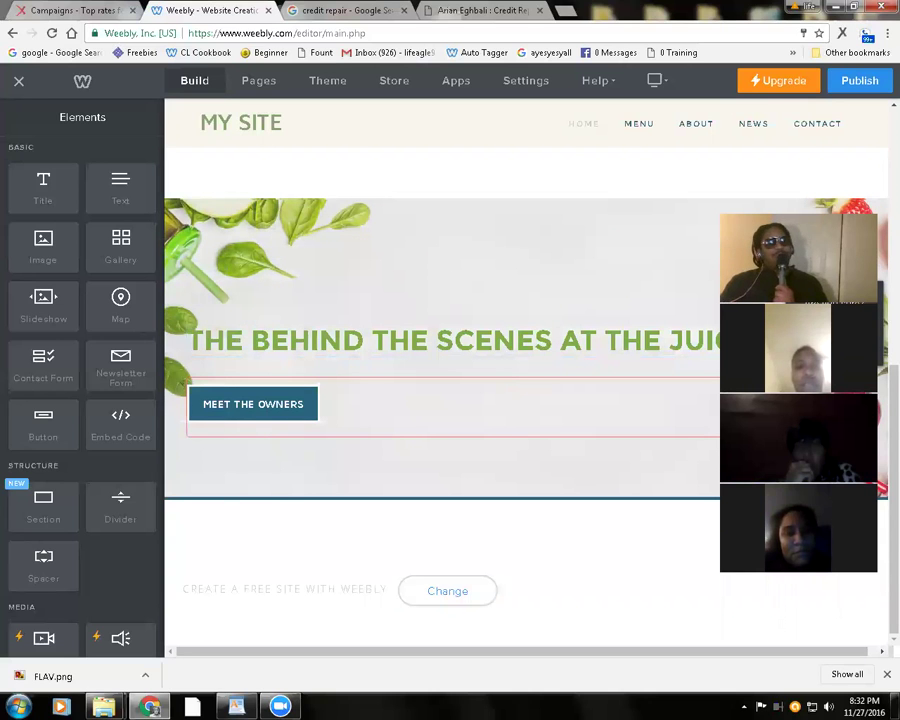
pyautogui.moveTo(43, 565); pyautogui.dragTo(565, 210)
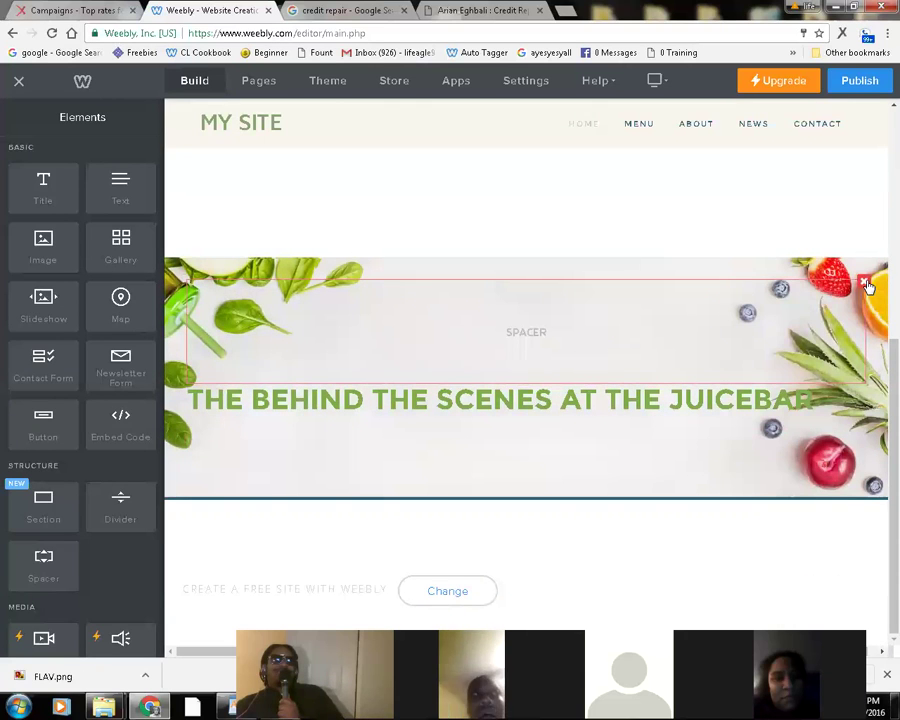
# Delete the spacer above the heading and the heading THE BEHIND THE SCENES AT THE JUICEBAR itself
pyautogui.click(865, 280)
pyautogui.click(845, 251)
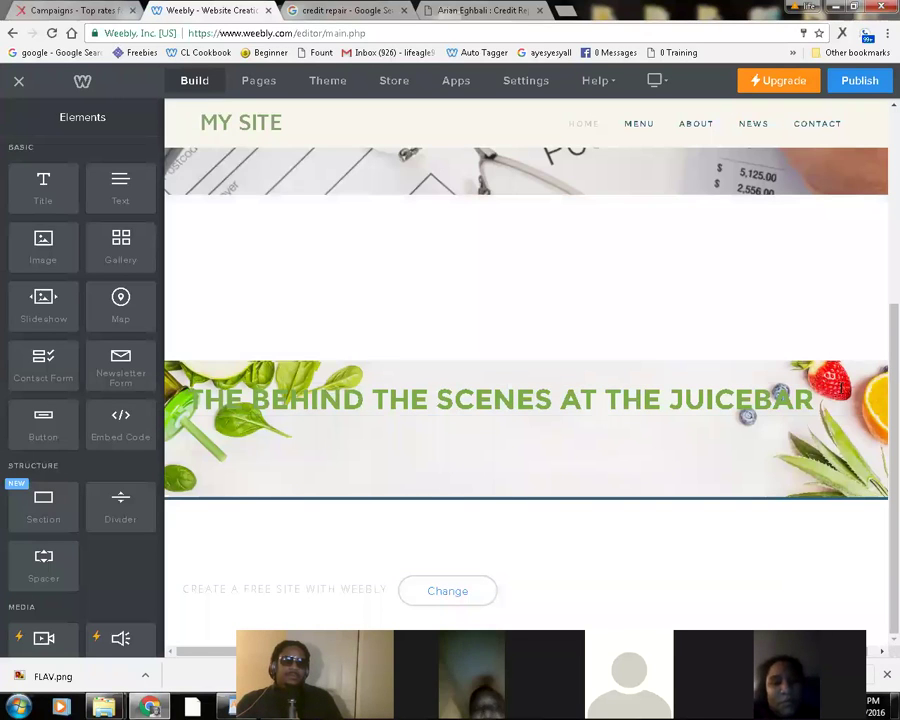
pyautogui.click(843, 394)
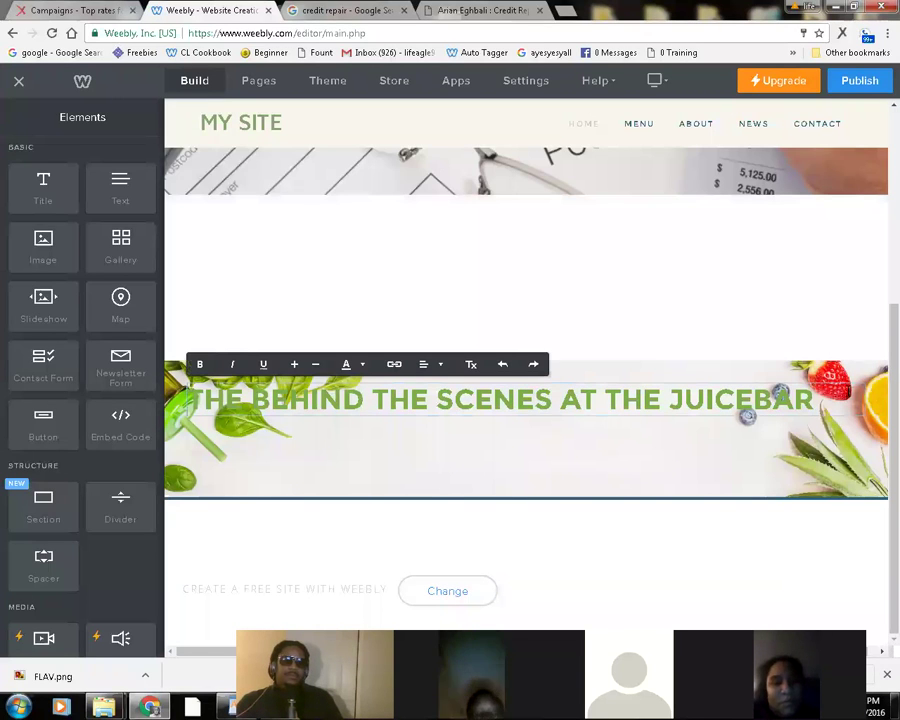
pyautogui.click(860, 420)
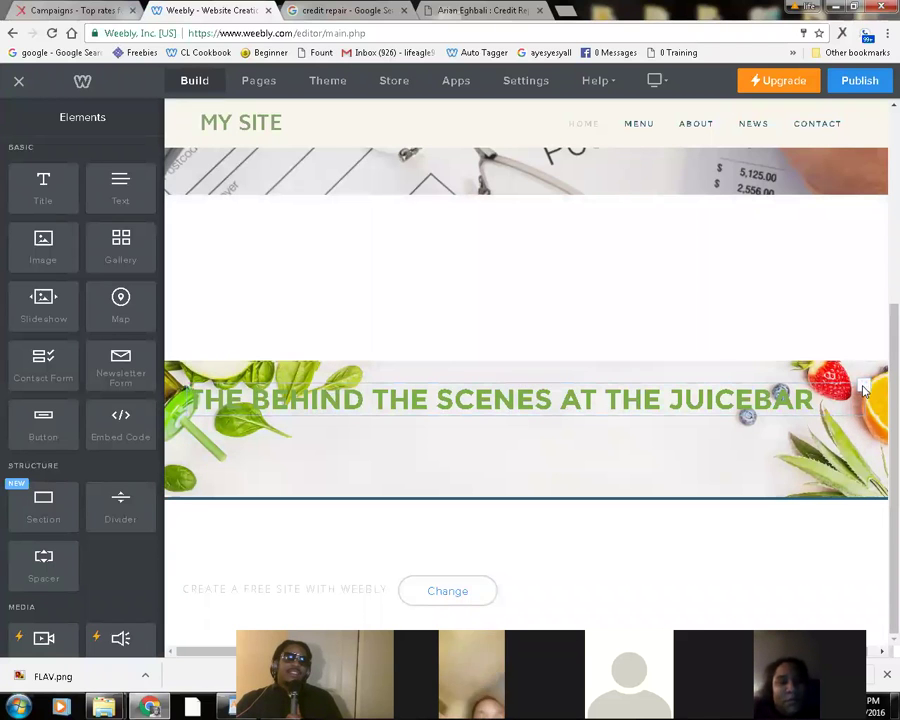
pyautogui.click(864, 390)
pyautogui.click(836, 344)
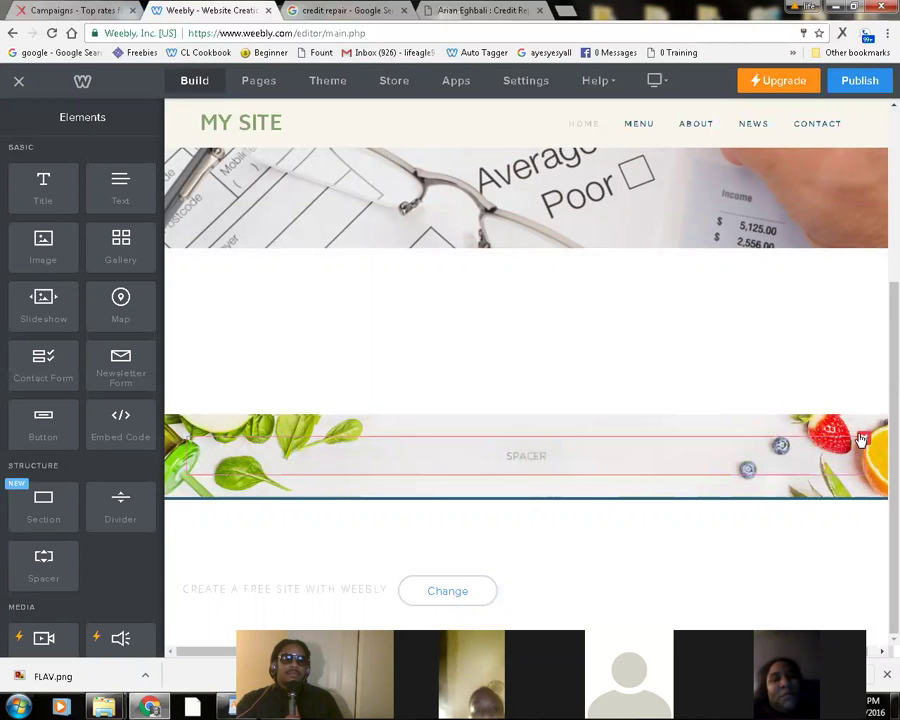
# Delete the remaining spacer and the whole section with the fruit and vegetable background
pyautogui.click(862, 440)
pyautogui.click(845, 400)
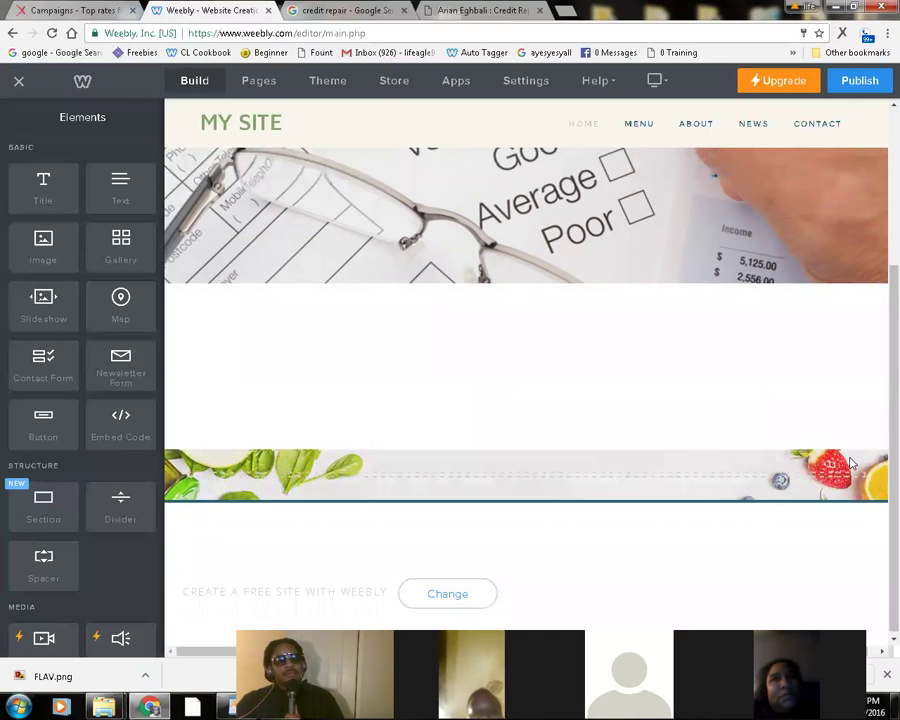
pyautogui.click(850, 463)
pyautogui.click(607, 424)
pyautogui.click(580, 390)
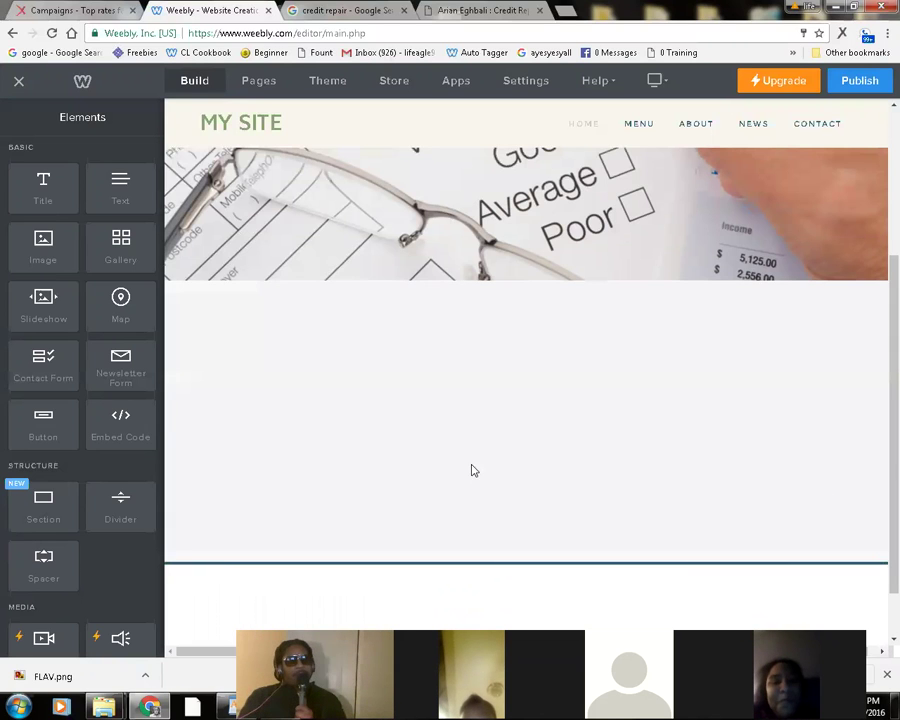
pyautogui.scroll(1, 498, 482)
pyautogui.scroll(-2, 540, 495)
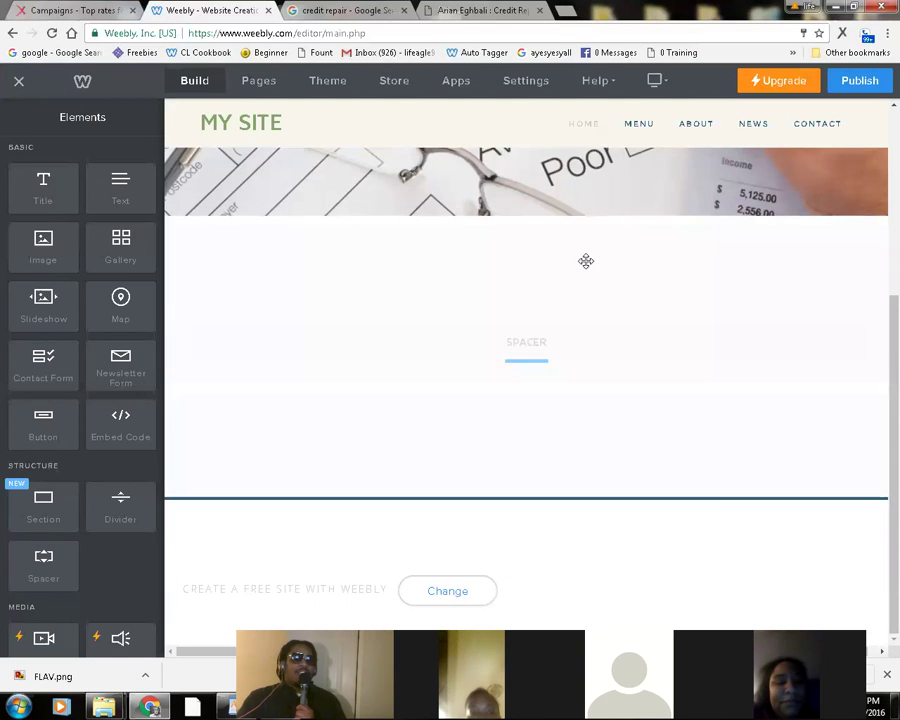
pyautogui.scroll(4, 560, 400)
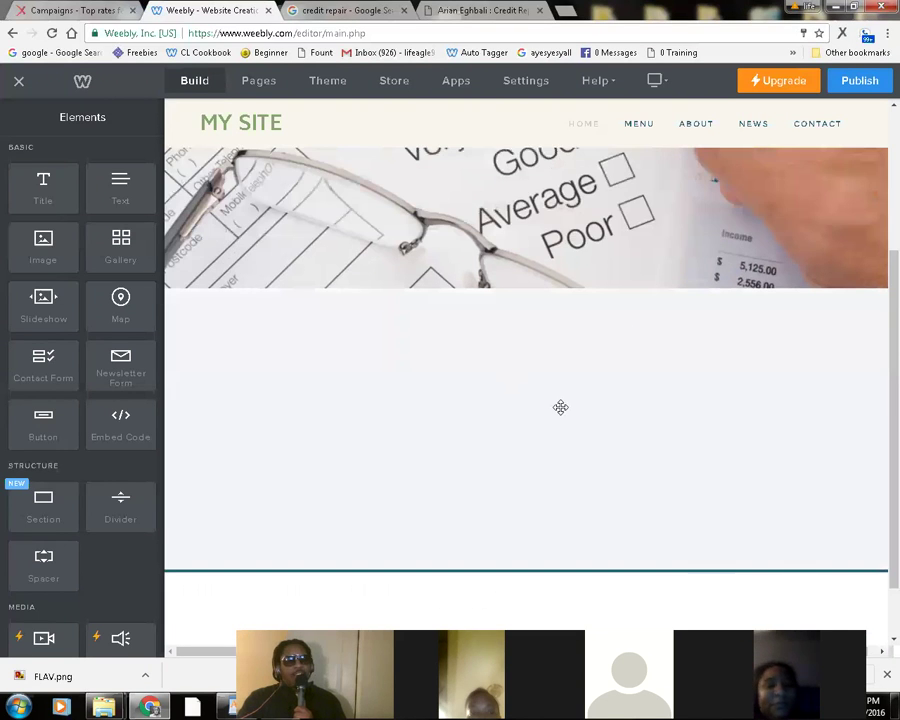
pyautogui.scroll(-4, 467, 423)
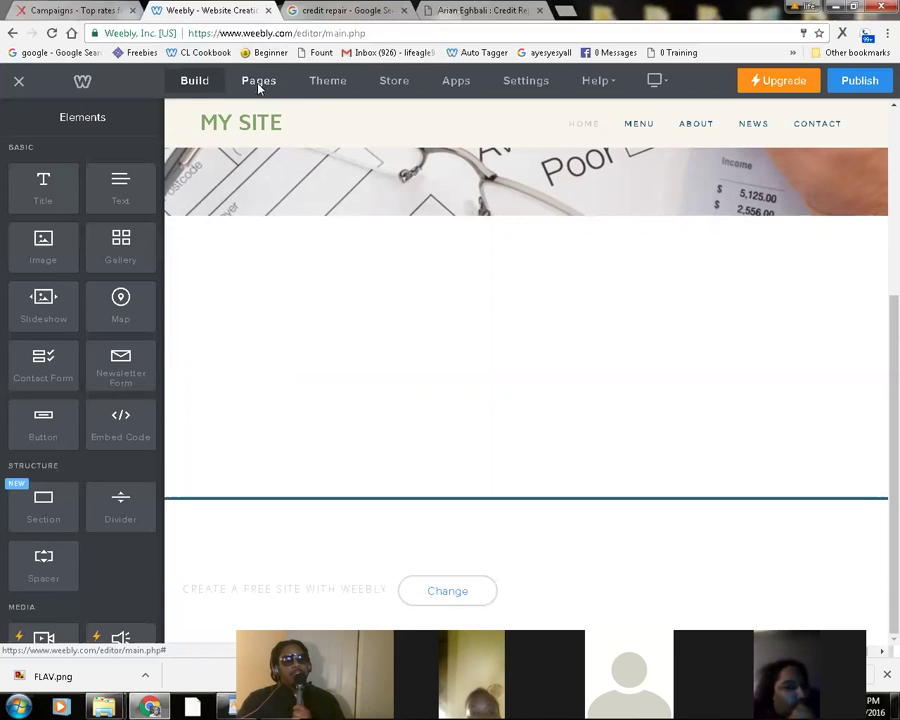
# Delete the Menu and About pages from the site
pyautogui.click(643, 121)
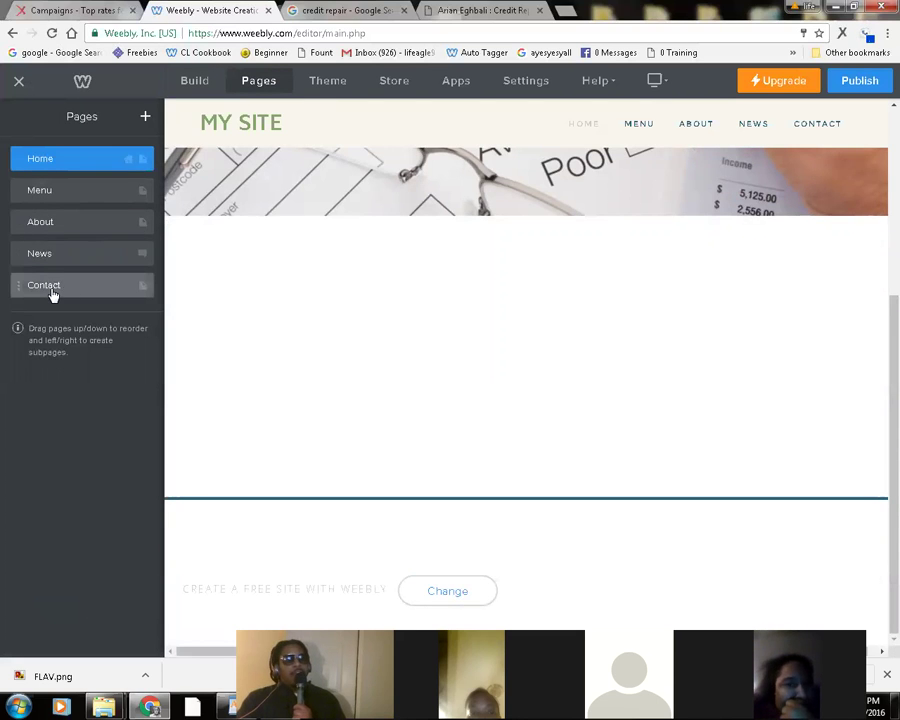
pyautogui.click(80, 190)
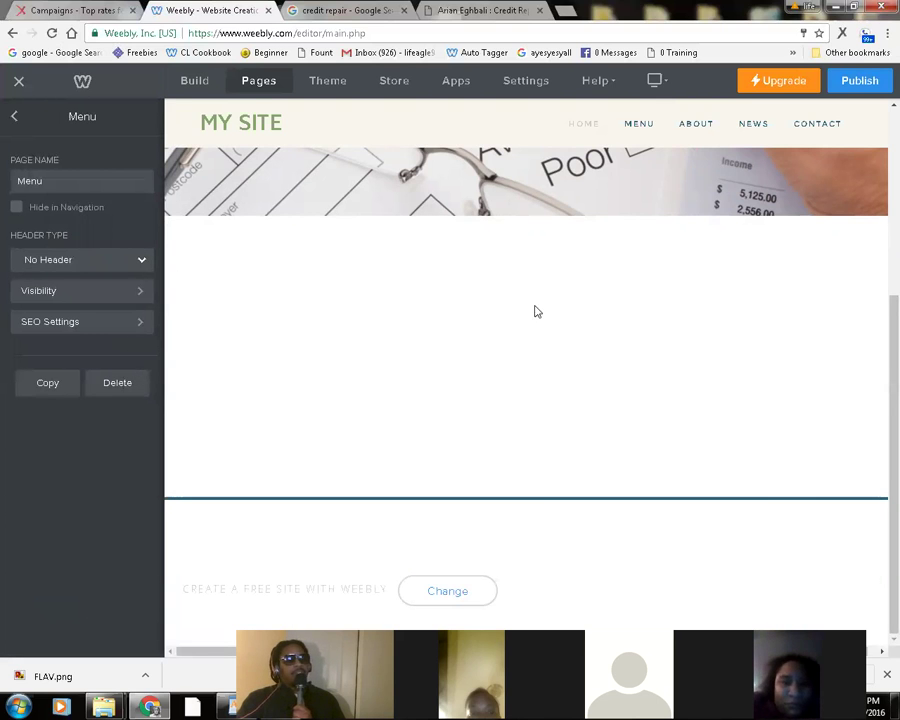
pyautogui.click(117, 382)
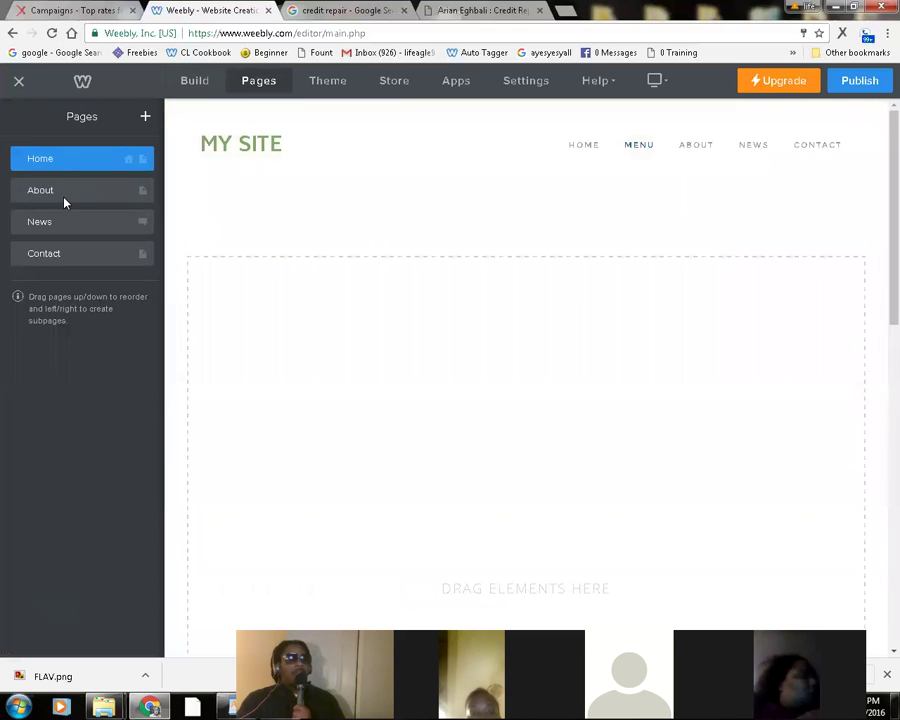
pyautogui.click(68, 192)
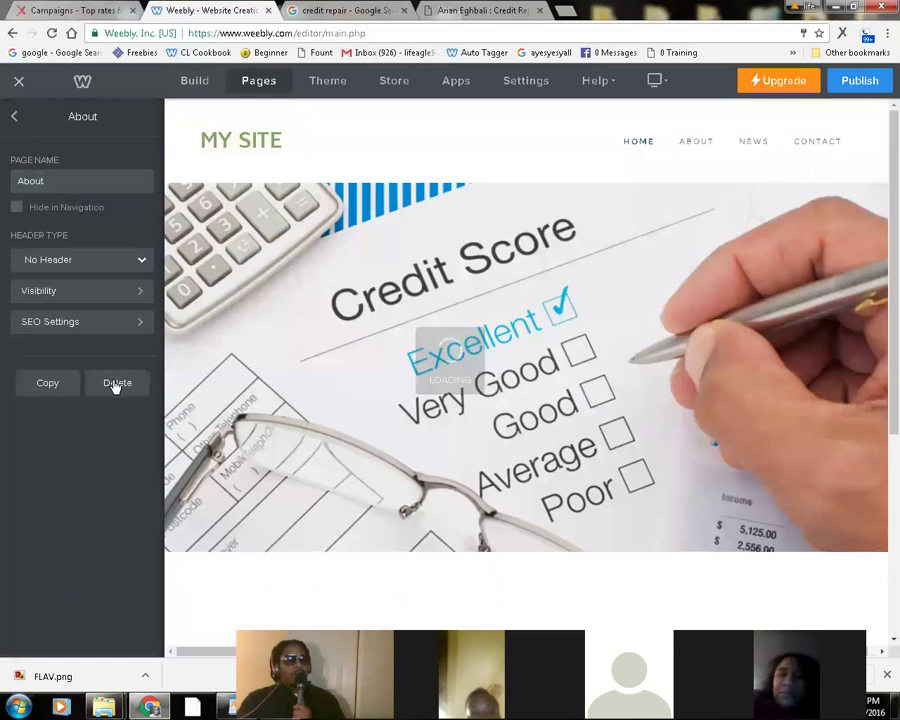
pyautogui.click(116, 383)
pyautogui.click(511, 399)
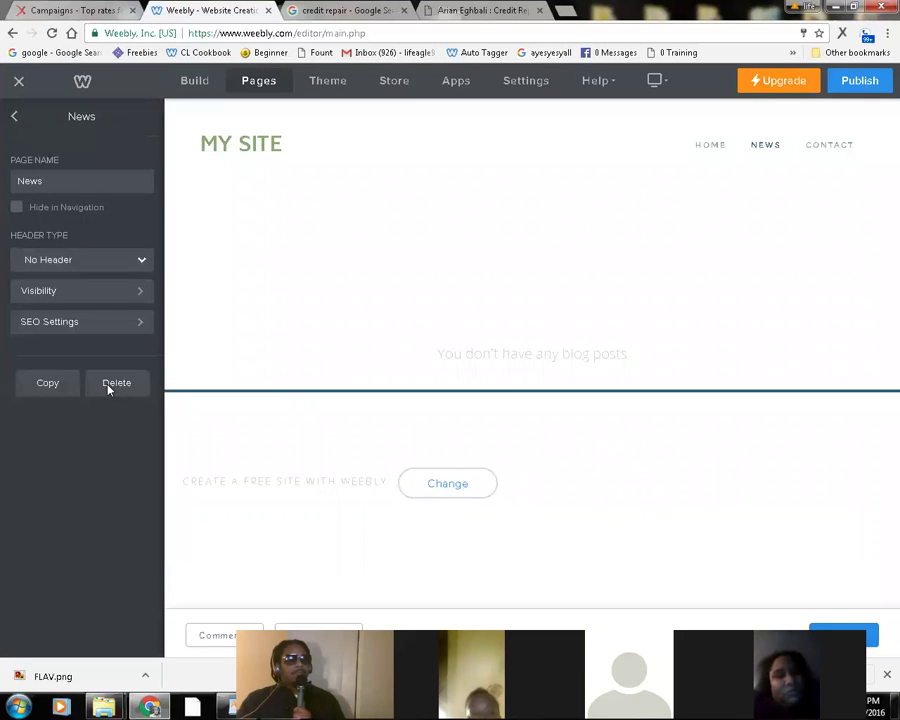
# Delete the News and Contact pages so that only the Home page is left
pyautogui.click(112, 384)
pyautogui.click(509, 385)
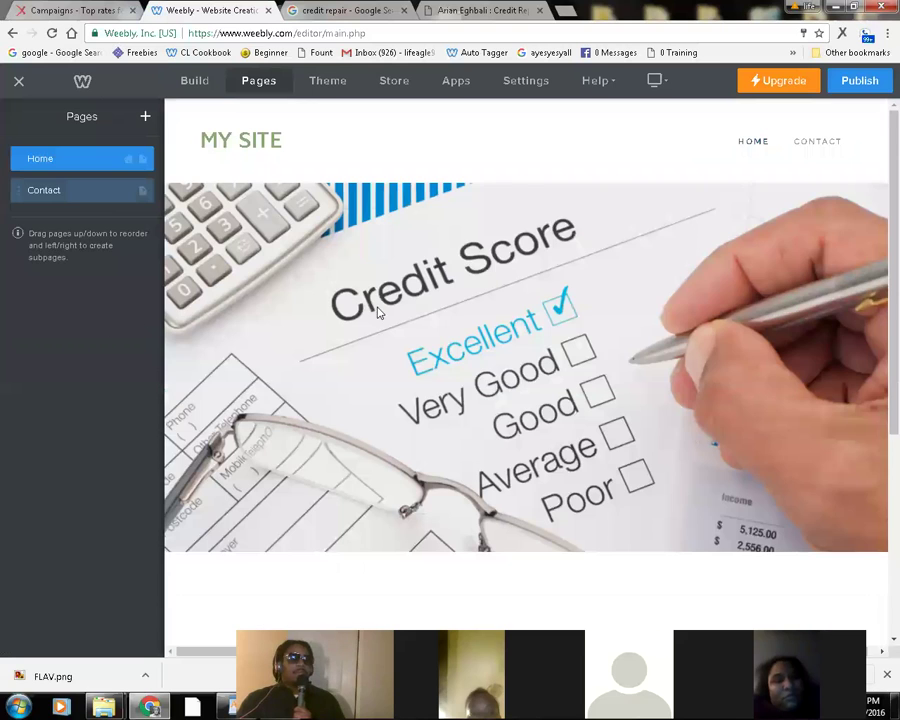
pyautogui.click(60, 190)
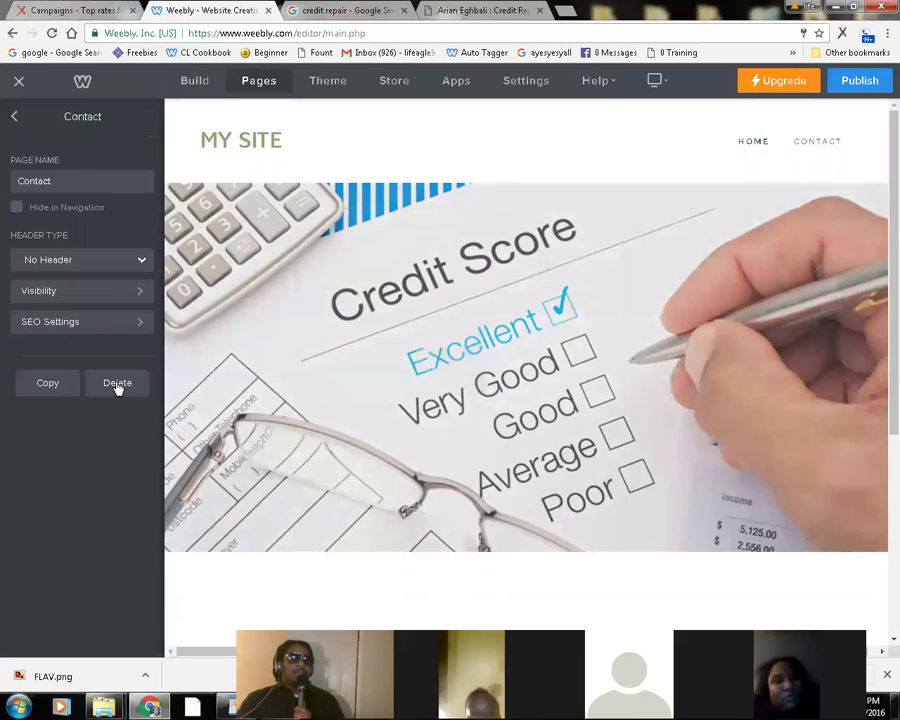
pyautogui.click(117, 382)
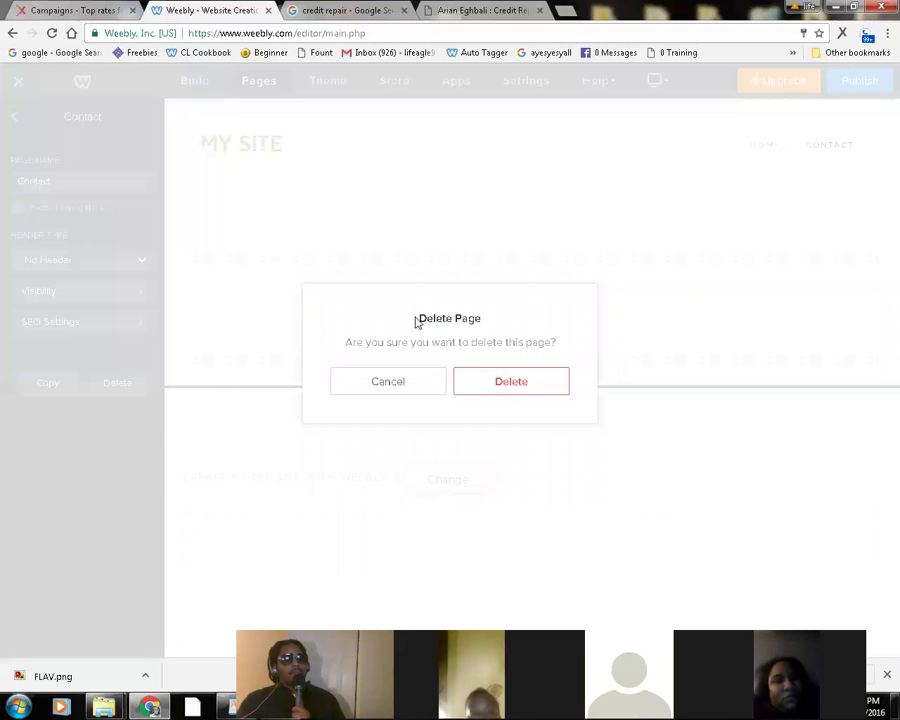
pyautogui.click(456, 376)
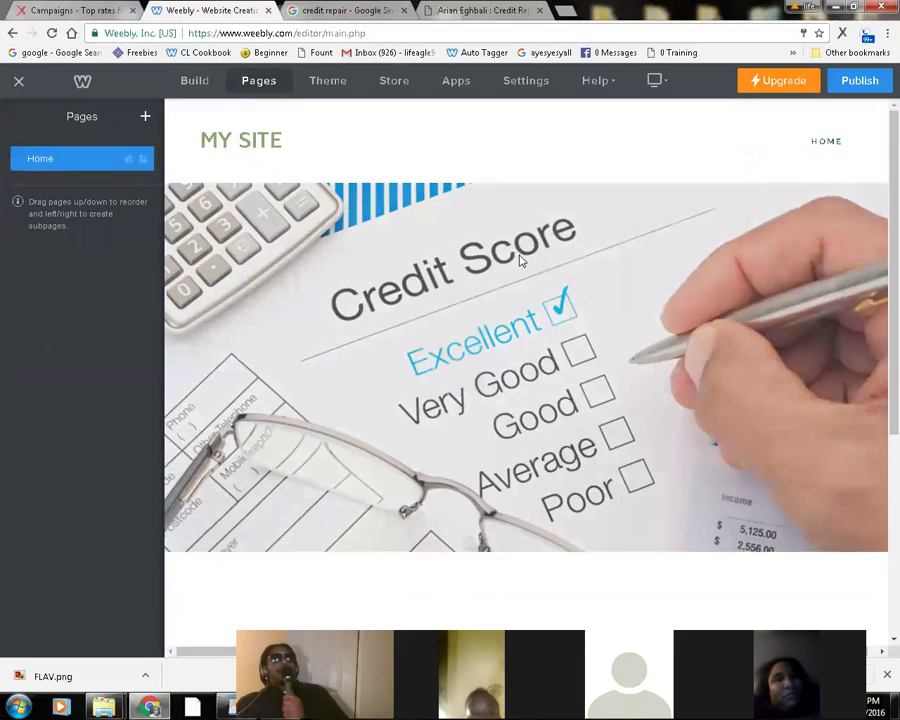
# Switch to the MaxBounty campaigns page, browse the Financial offers and view the details of the ClickFreeScore.com campaign
pyautogui.scroll(-3, 486, 418)
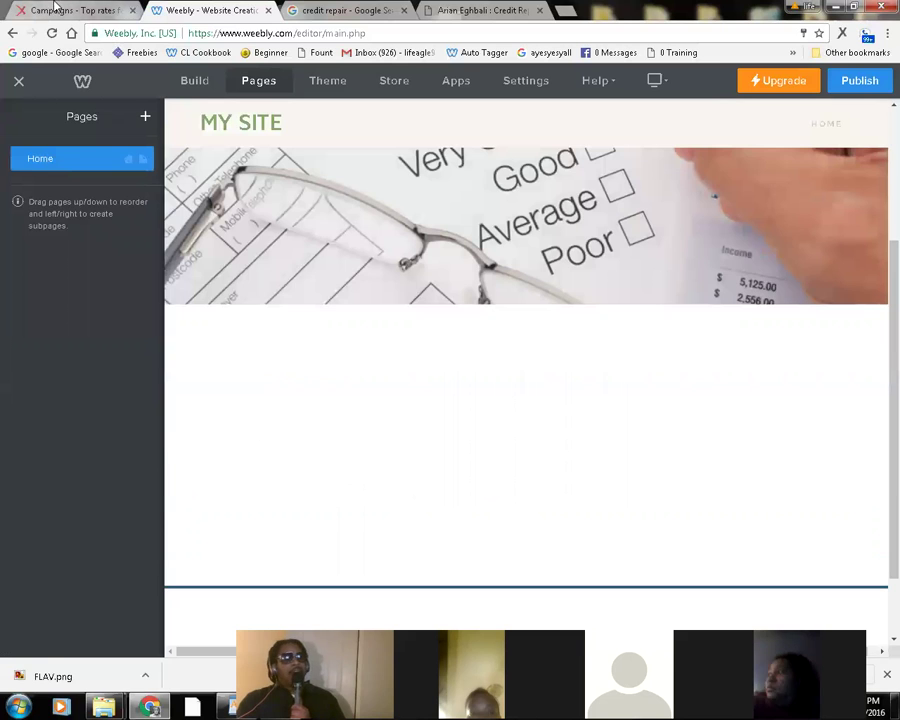
pyautogui.click(54, 10)
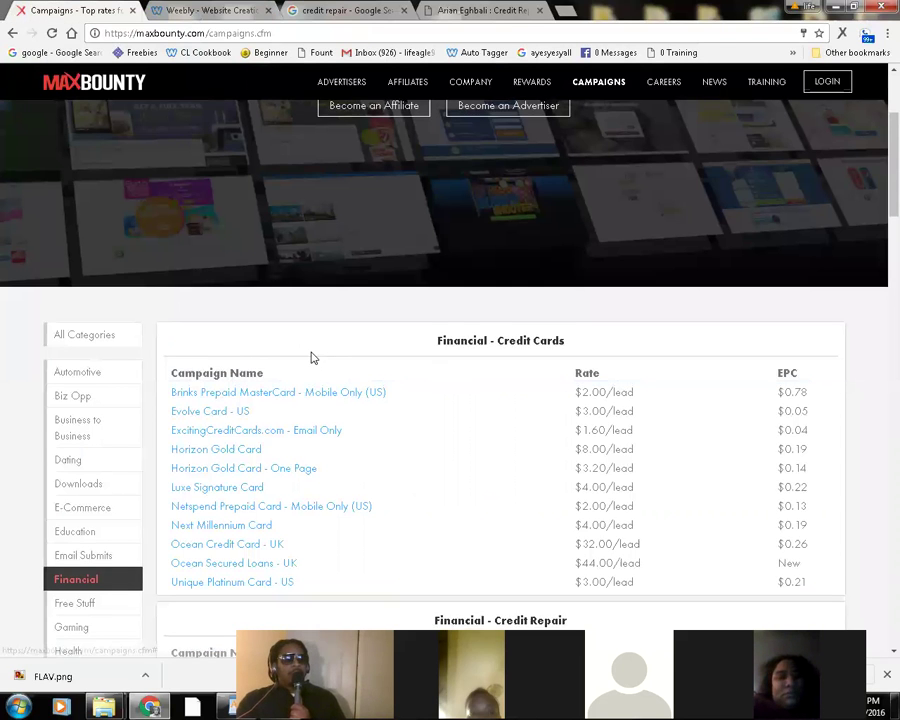
pyautogui.scroll(-2, 311, 356)
pyautogui.scroll(-1, 311, 359)
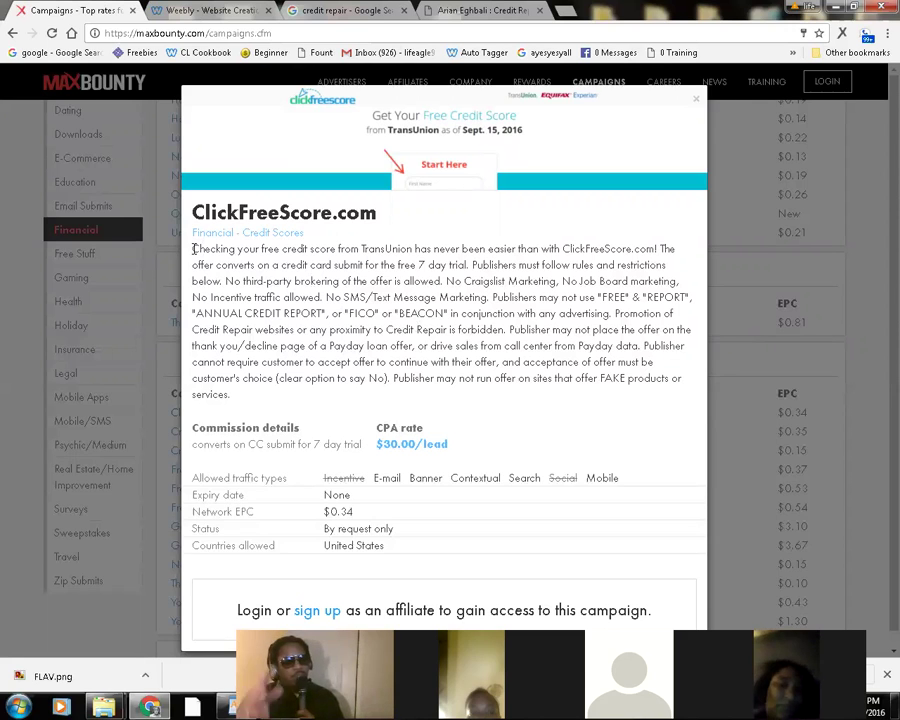
# Go back to the Google web results for CREDIT REPAIR, open the CreditRepair.com website and examine its home page content
pyautogui.click(308, 10)
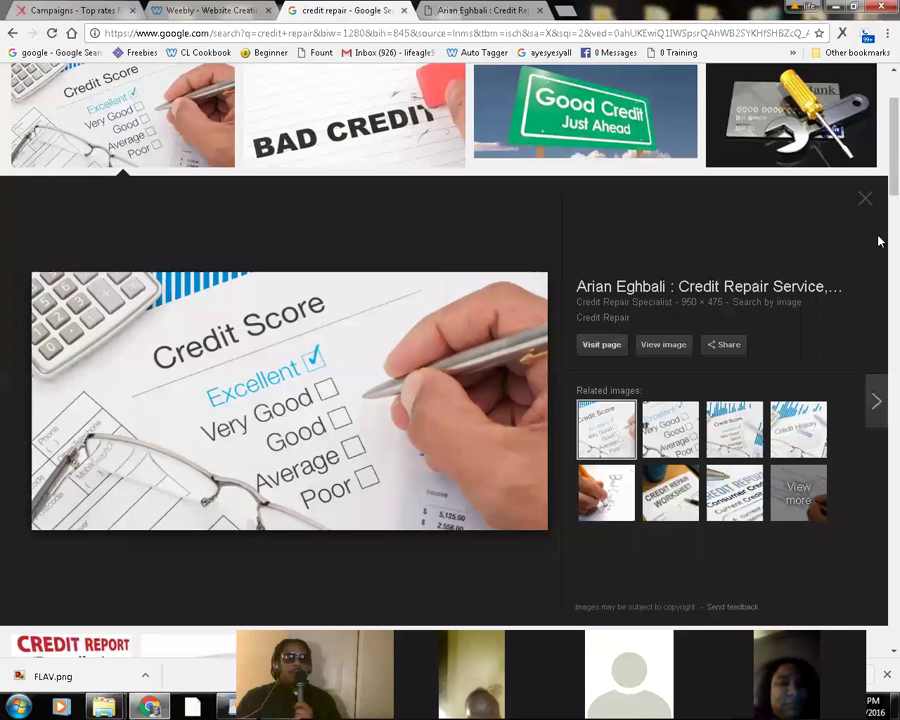
pyautogui.click(867, 200)
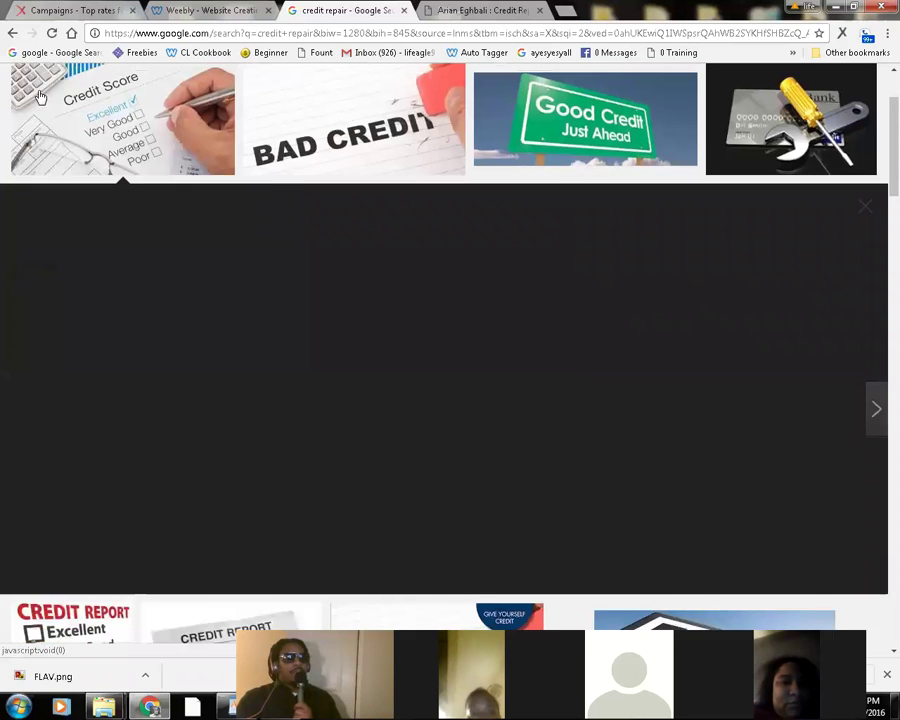
pyautogui.click(12, 33)
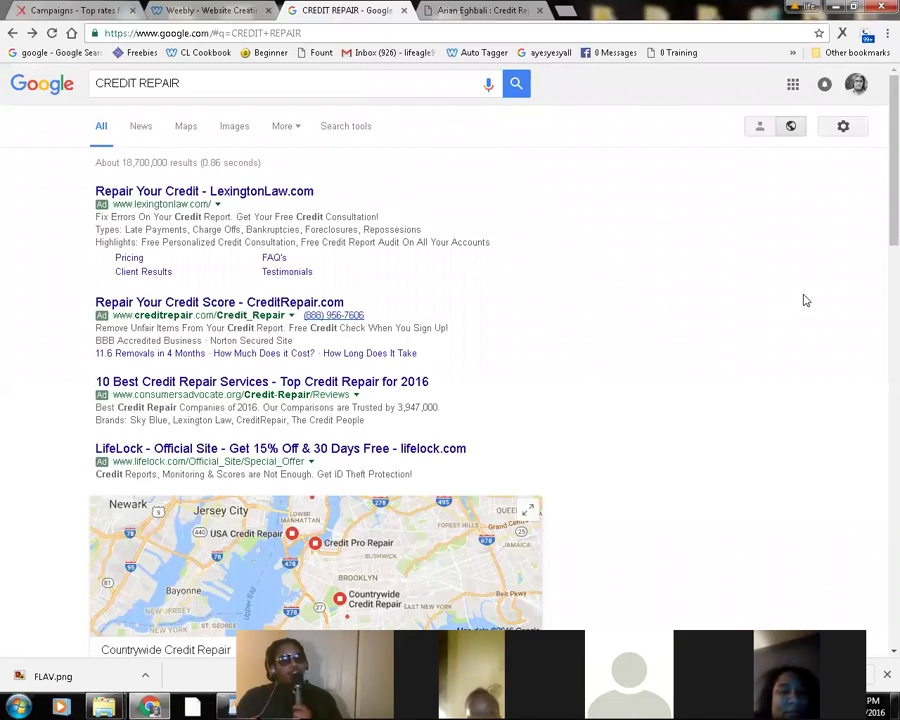
pyautogui.scroll(-4, 802, 312)
pyautogui.scroll(-3, 797, 315)
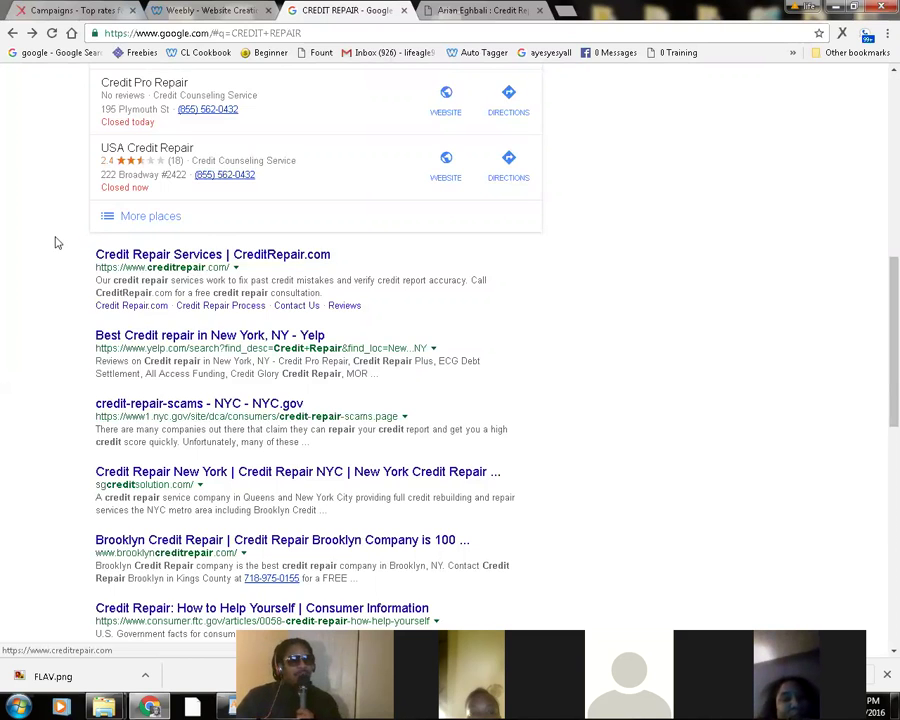
pyautogui.click(222, 258)
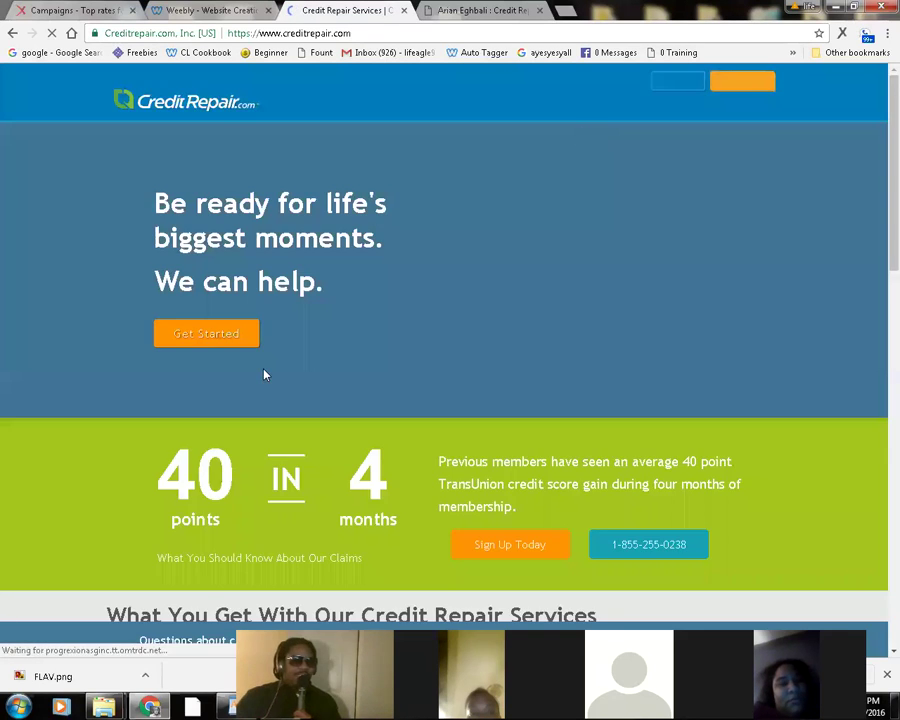
pyautogui.scroll(-5, 147, 396)
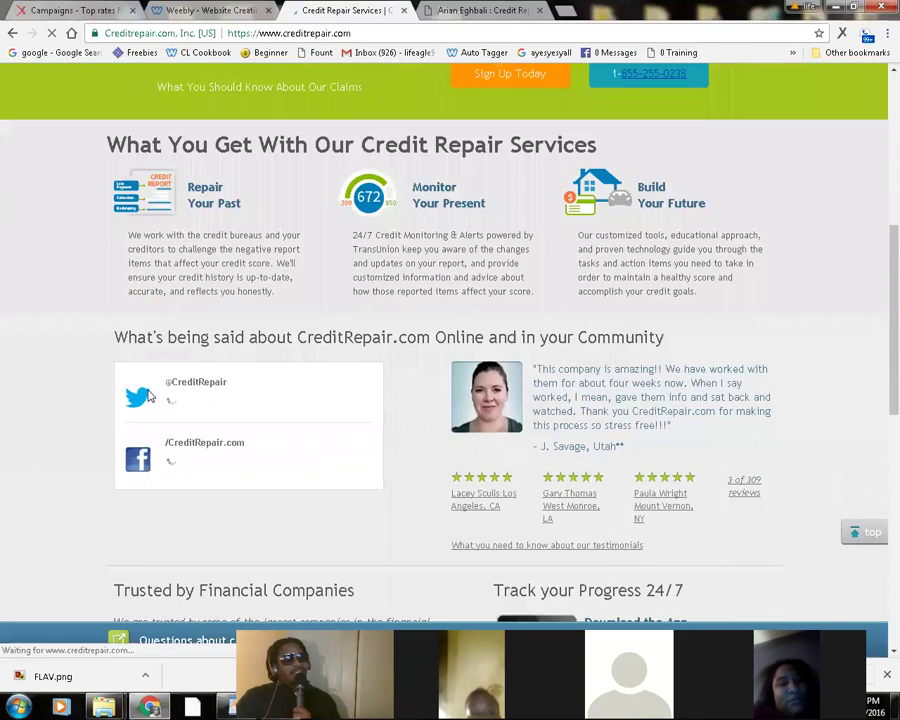
# Look through the CreditRepair.com home page sections on services, testimonials, financial partners and the score improvement claim
pyautogui.scroll(-2, 147, 396)
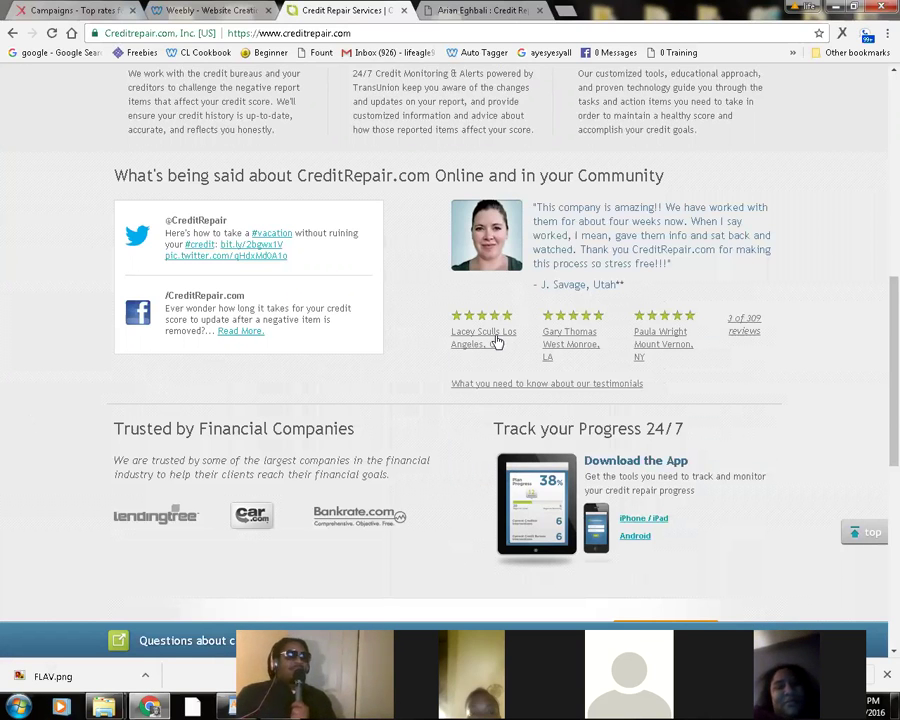
pyautogui.scroll(2, 463, 320)
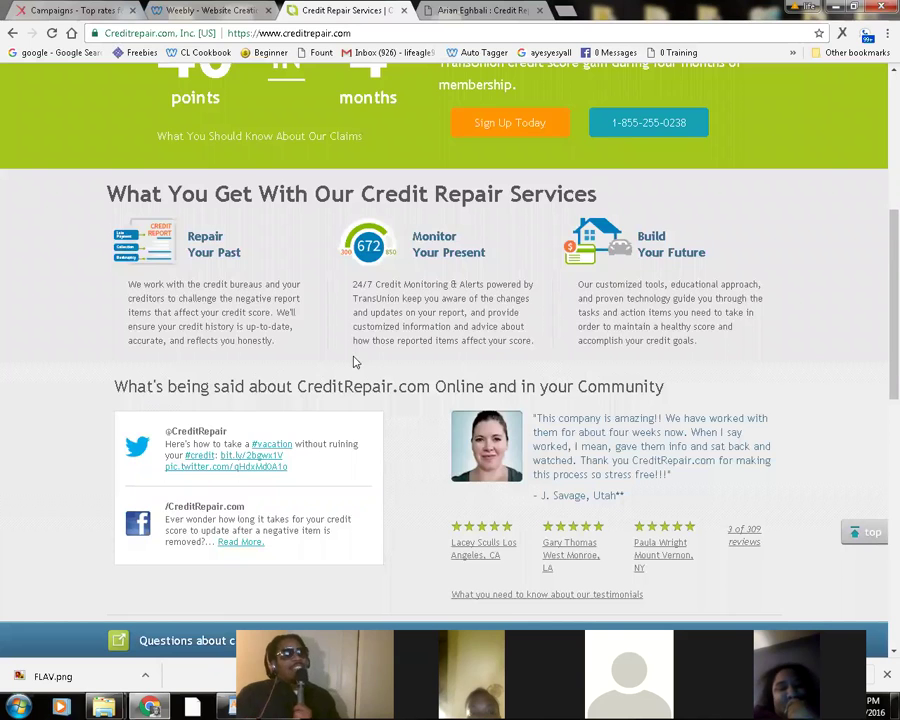
pyautogui.scroll(1, 343, 353)
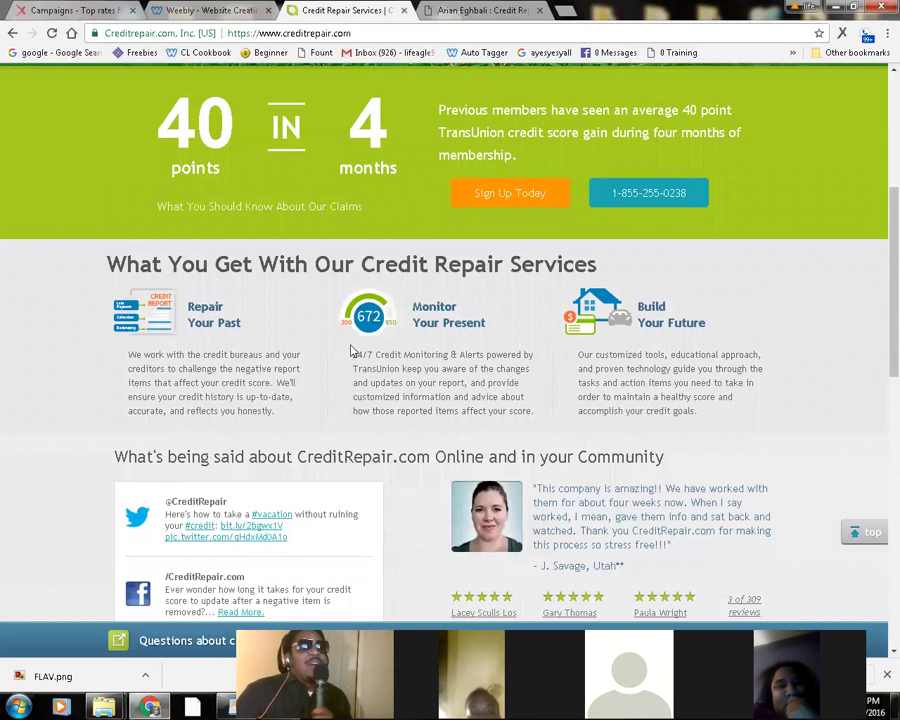
pyautogui.scroll(2, 365, 370)
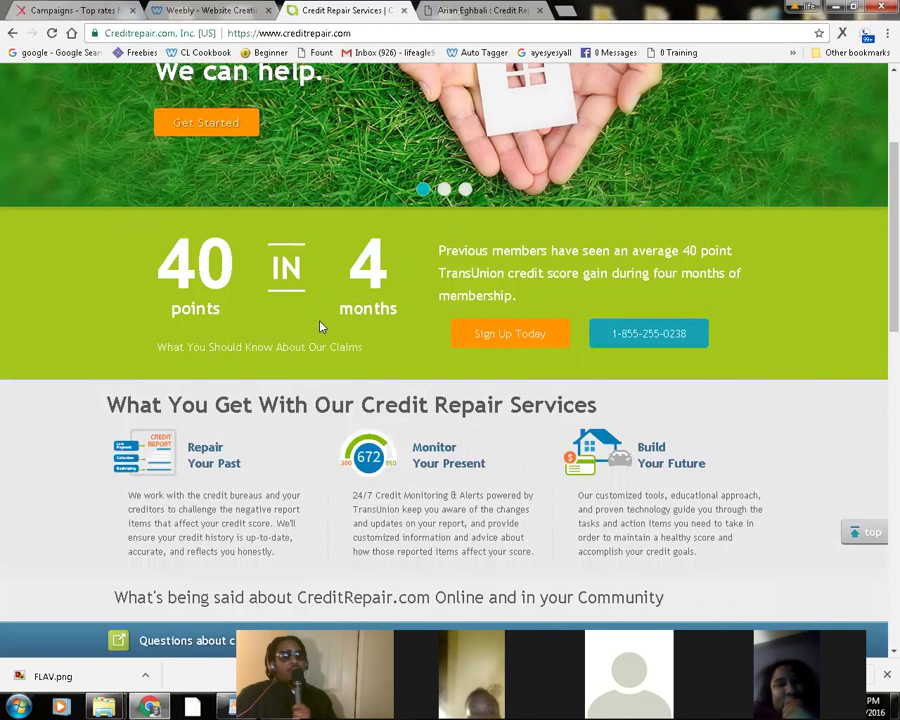
pyautogui.scroll(-3, 365, 338)
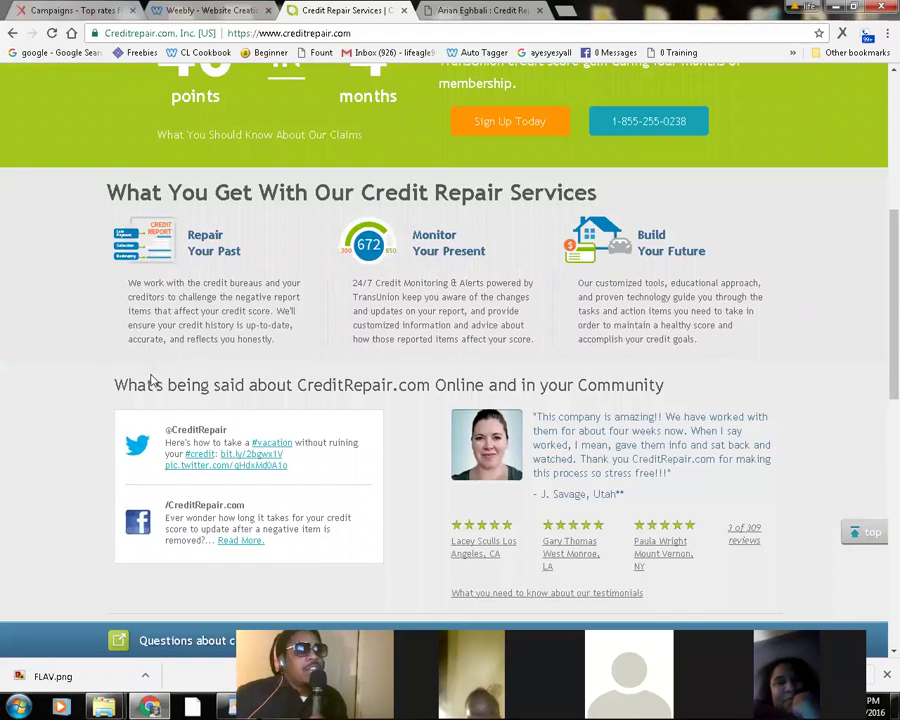
pyautogui.scroll(-3, 154, 390)
pyautogui.scroll(-5, 185, 408)
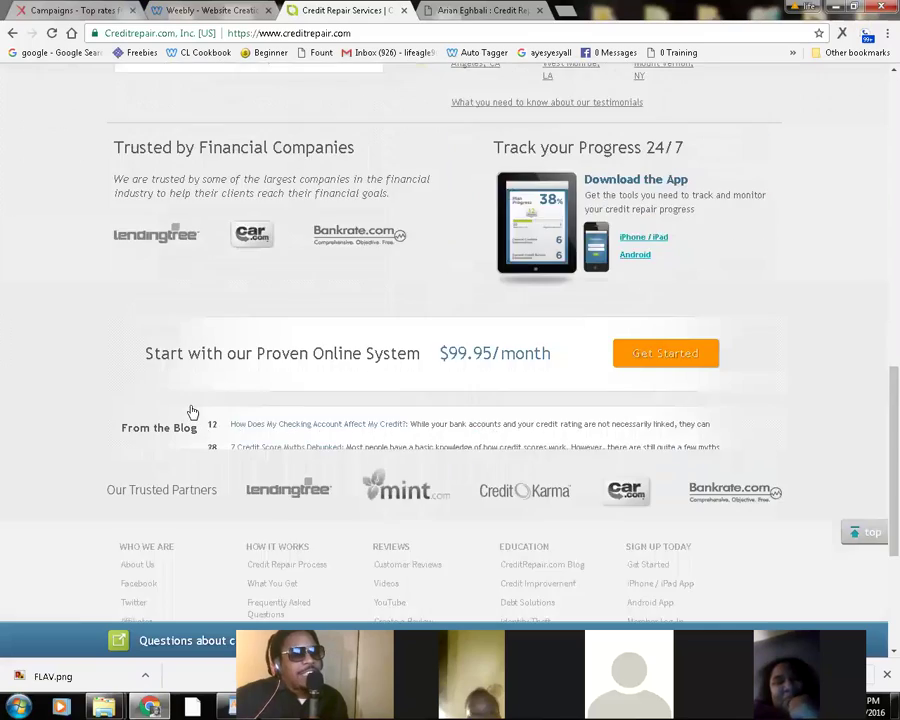
pyautogui.scroll(10, 195, 406)
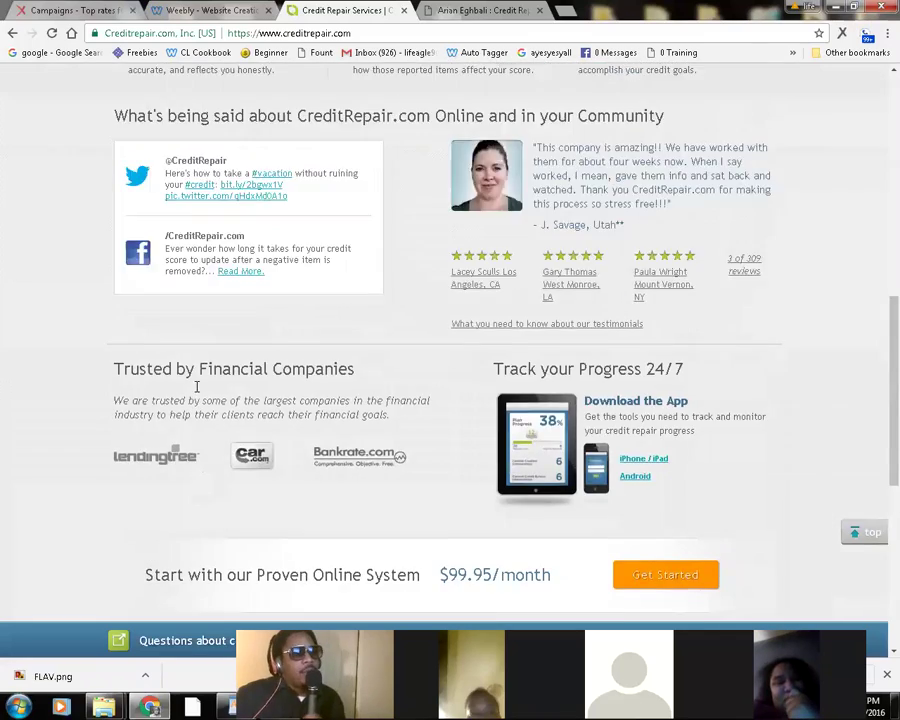
pyautogui.scroll(3, 198, 392)
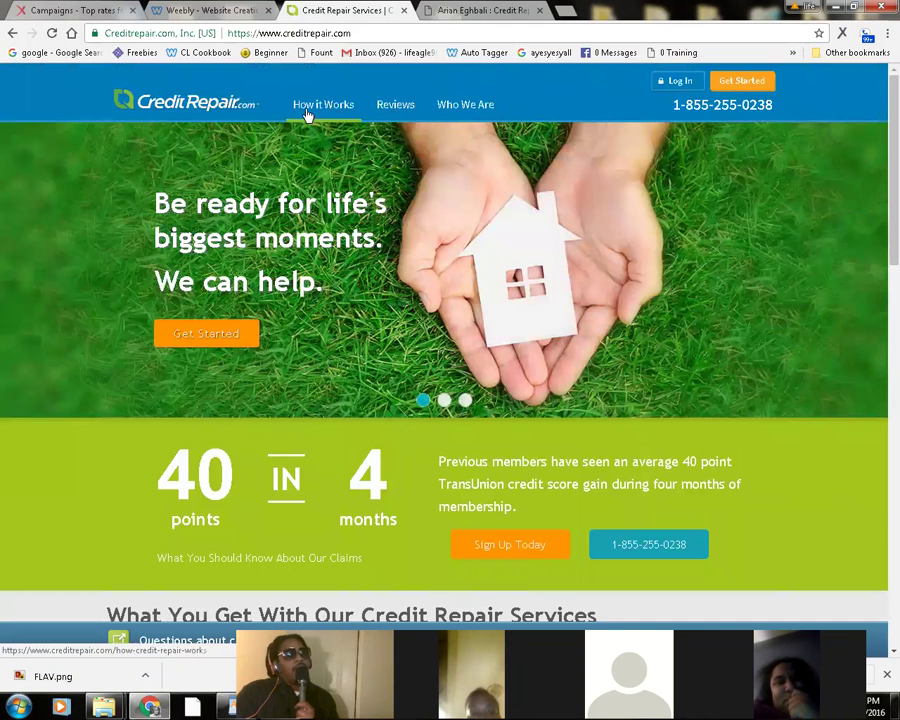
# Open the How it Works page and copy "works to ensure that your credit scores and credit reports are in your own hands."
pyautogui.press('F5')
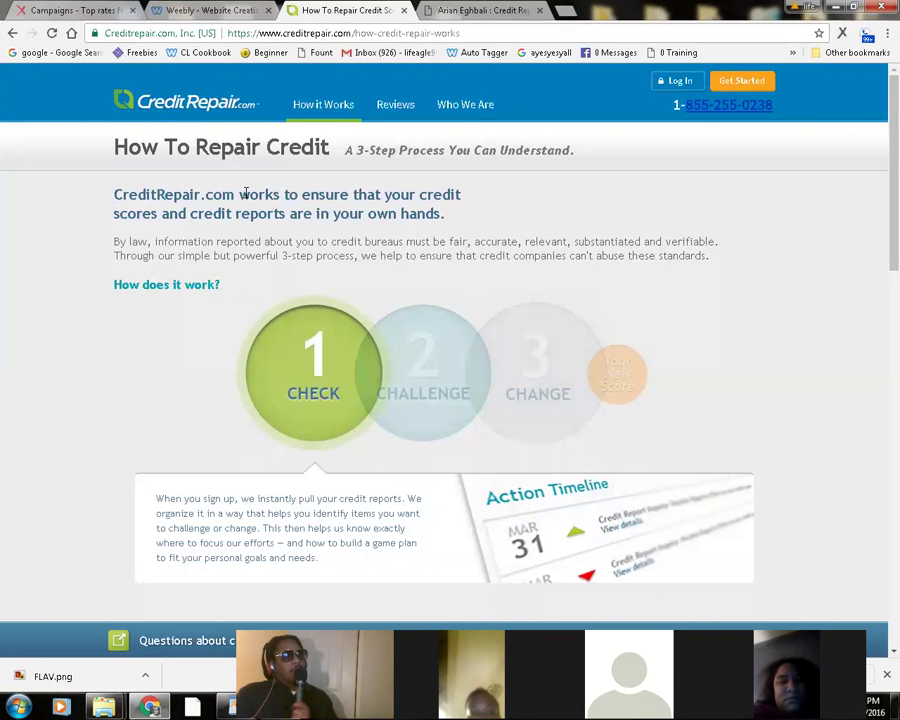
pyautogui.moveTo(242, 195); pyautogui.dragTo(304, 213)
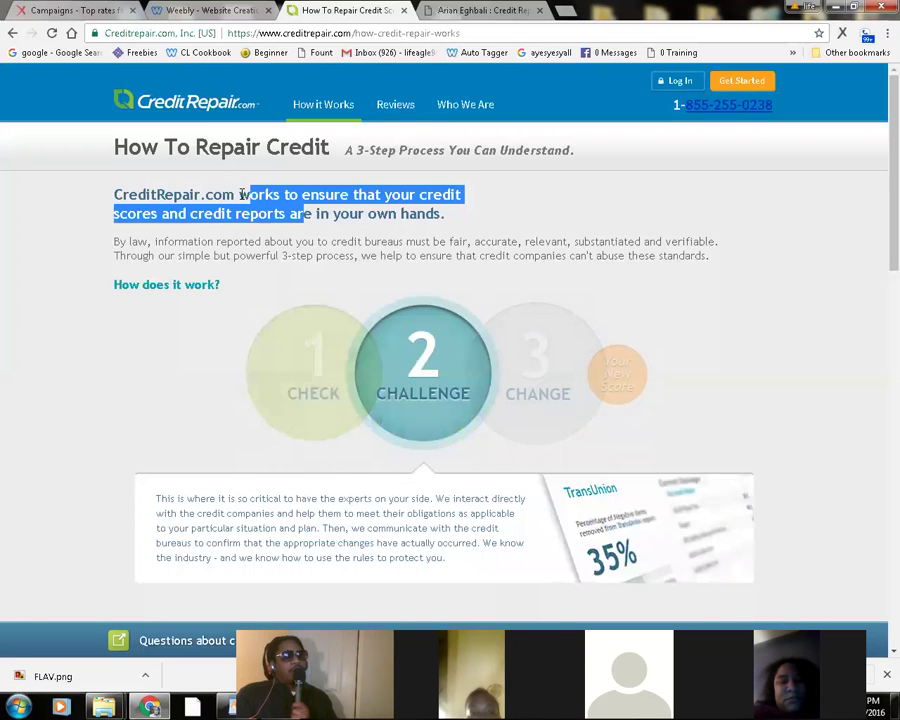
pyautogui.moveTo(242, 195); pyautogui.dragTo(447, 215)
pyautogui.rightClick(358, 210)
pyautogui.click(384, 221)
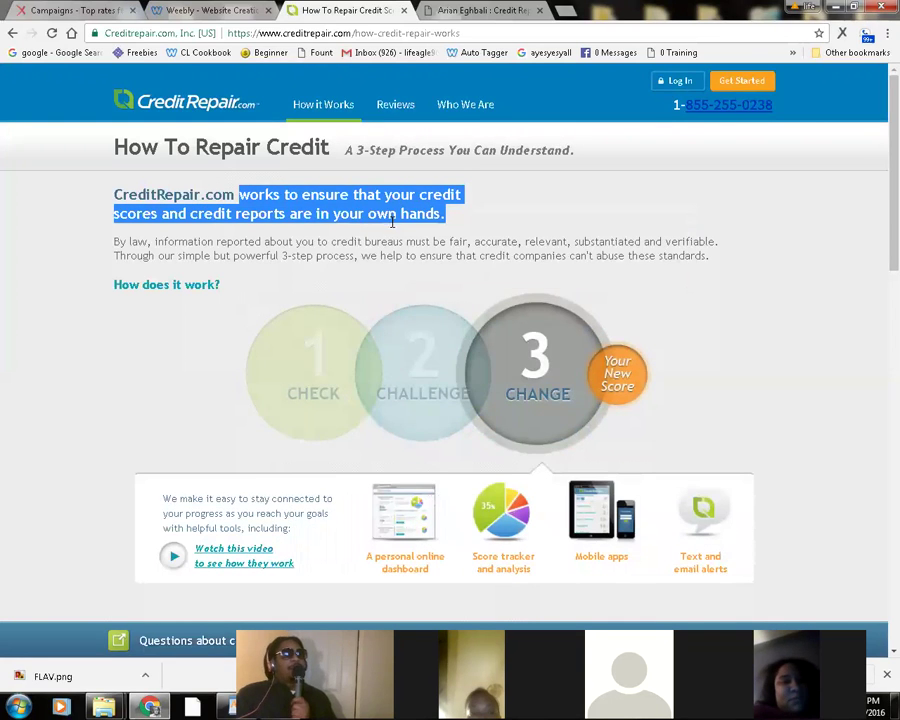
# Return to the Weebly editor and add a title element below the header image on the Home page
pyautogui.click(180, 9)
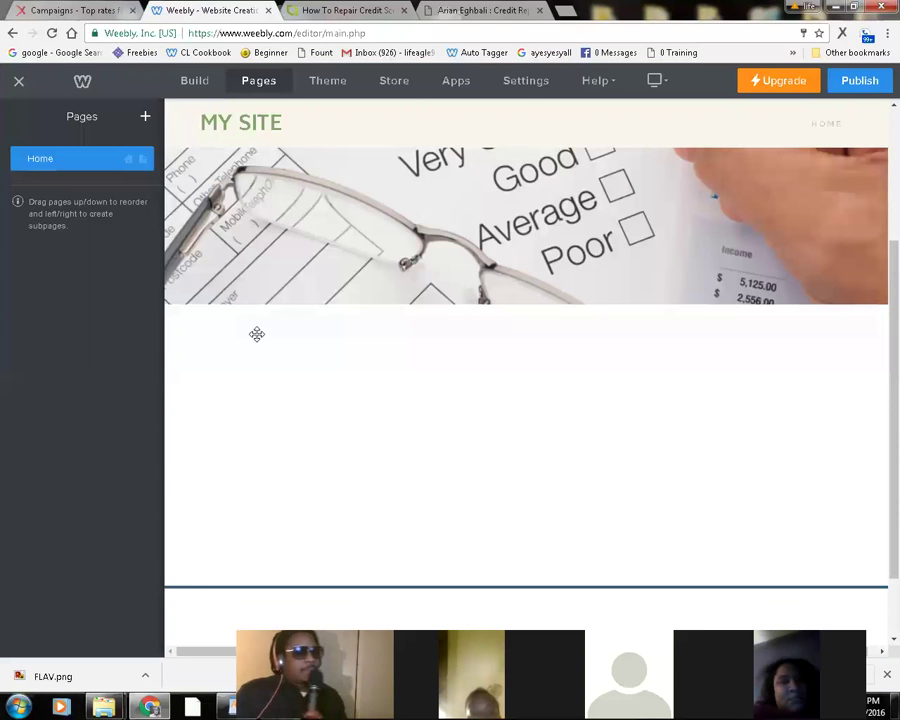
pyautogui.click(197, 81)
pyautogui.moveTo(37, 195); pyautogui.dragTo(366, 354)
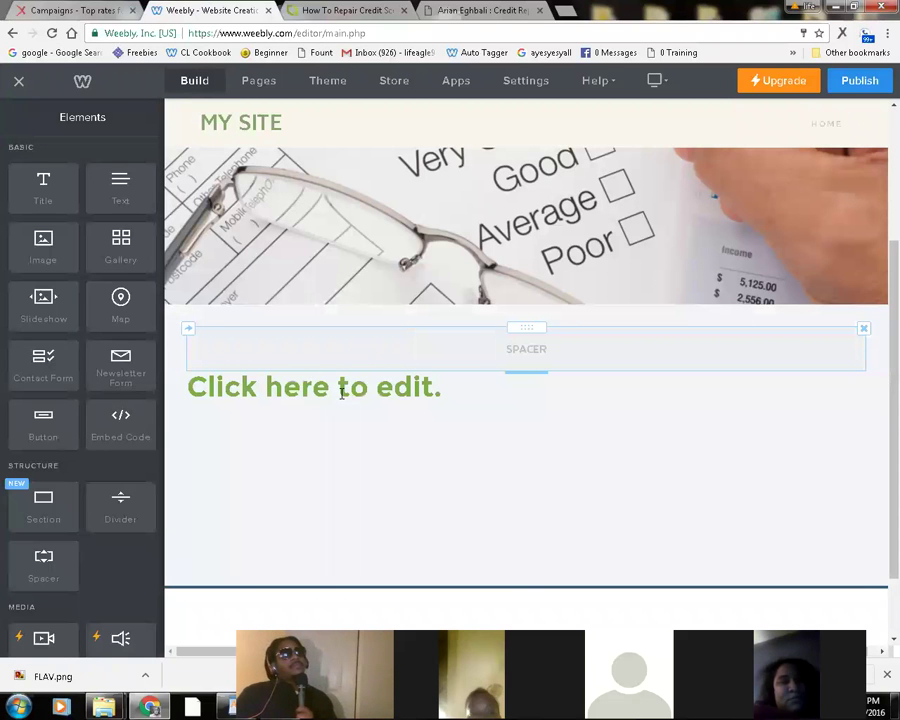
# Enter "THE IMPORTANCE OF A CREDIT SCORE" as the text of the new title
pyautogui.click(395, 387)
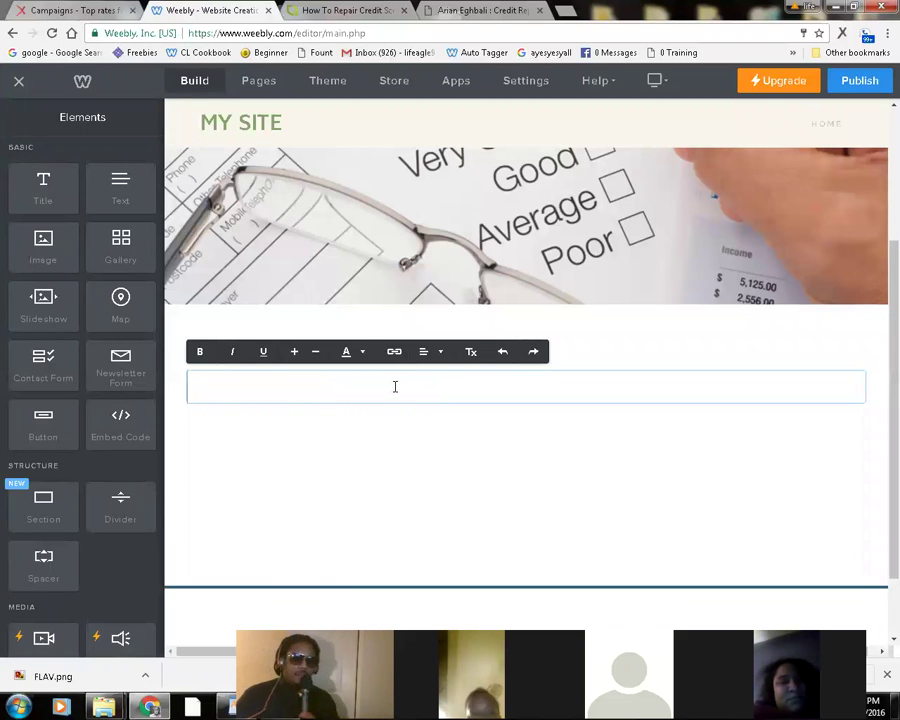
pyautogui.write('tHE')
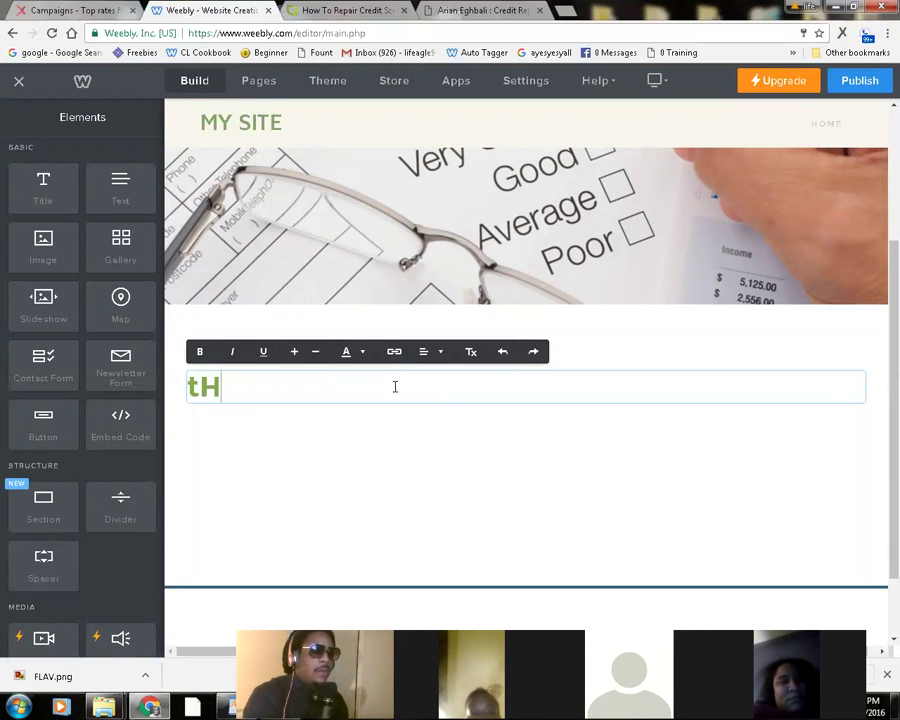
pyautogui.press('BackSpace')
pyautogui.press('BackSpace')
pyautogui.press('BackSpace')
pyautogui.write('THE ')
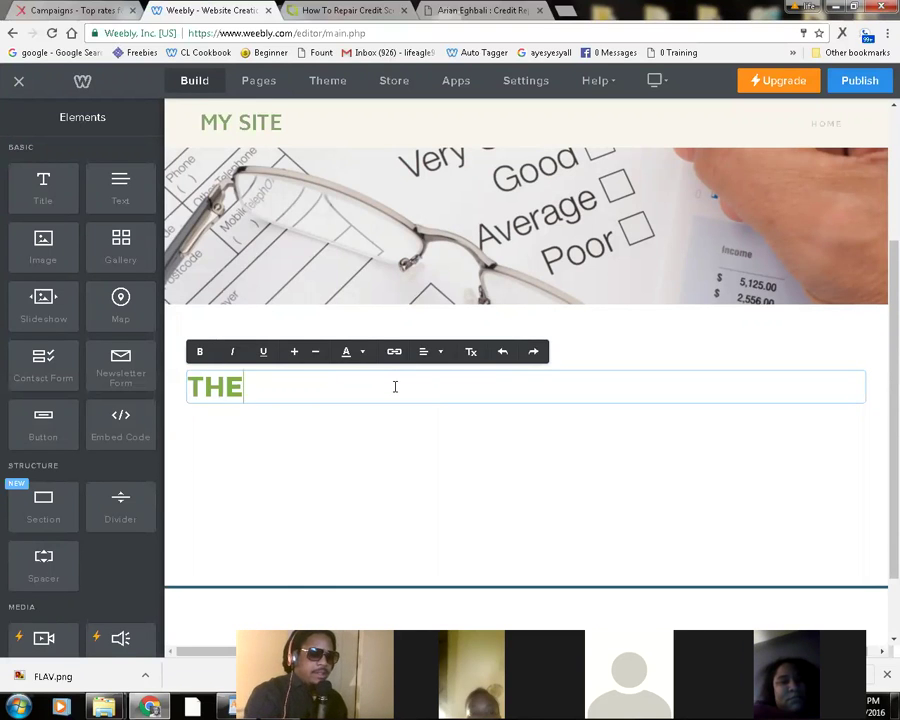
pyautogui.write('IM')
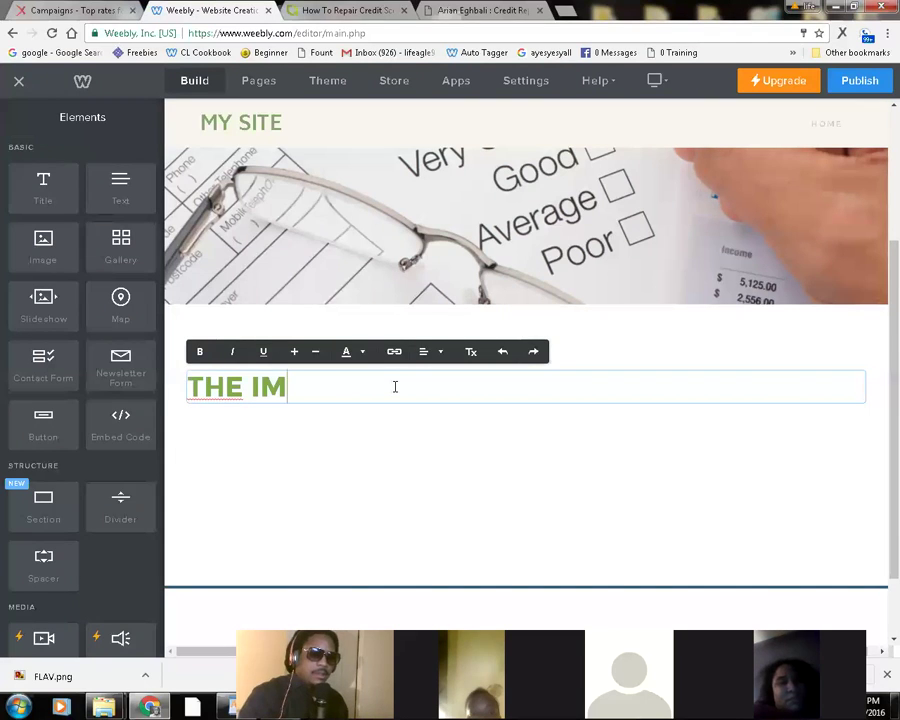
pyautogui.write('PORTAN')
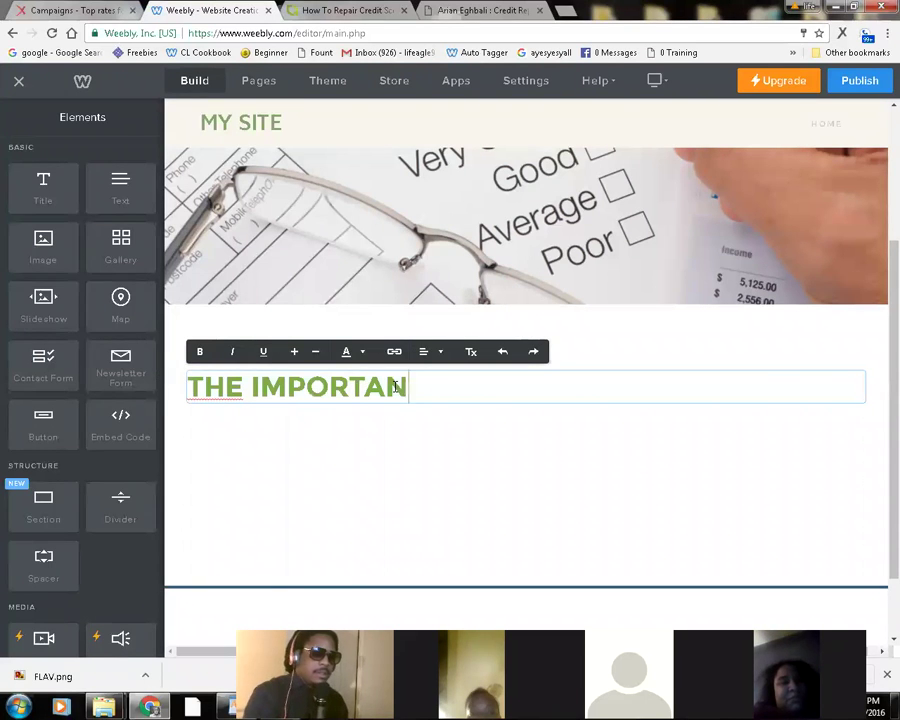
pyautogui.write('CE OF A')
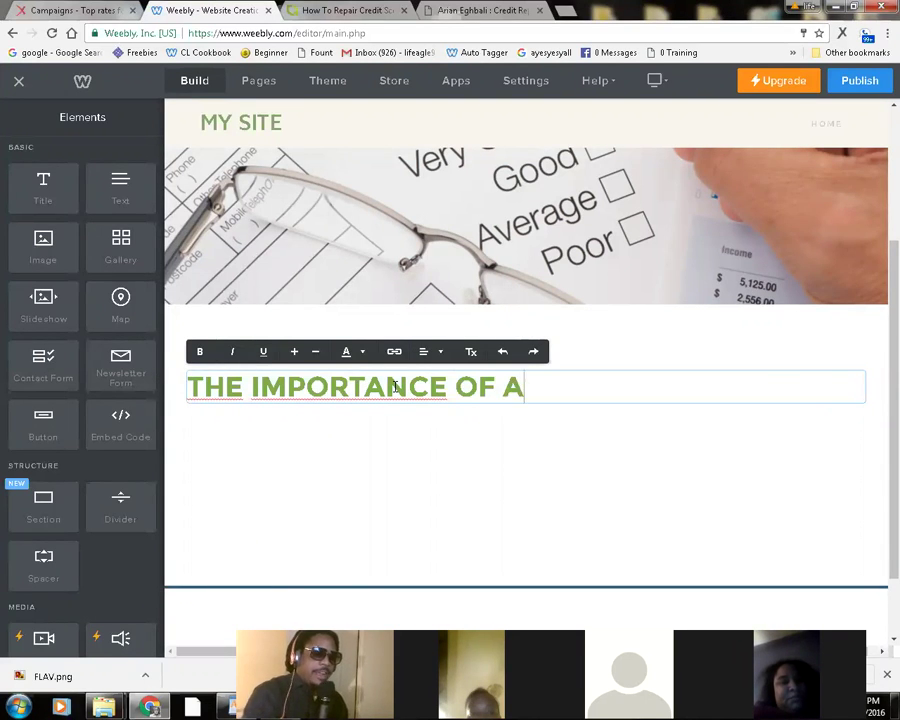
pyautogui.write(' CREDIT ')
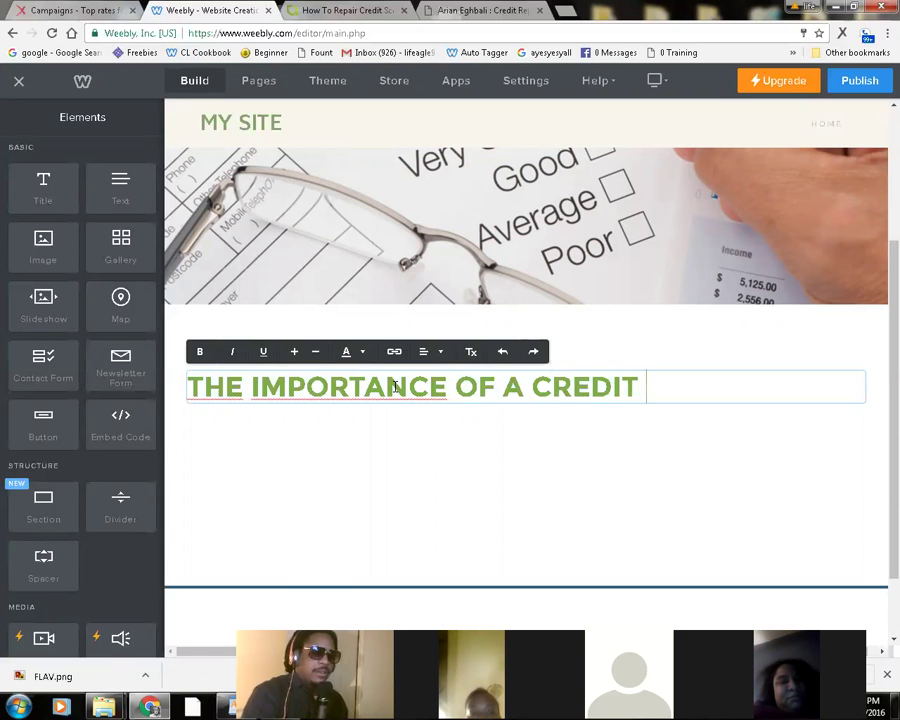
pyautogui.write('SCORE')
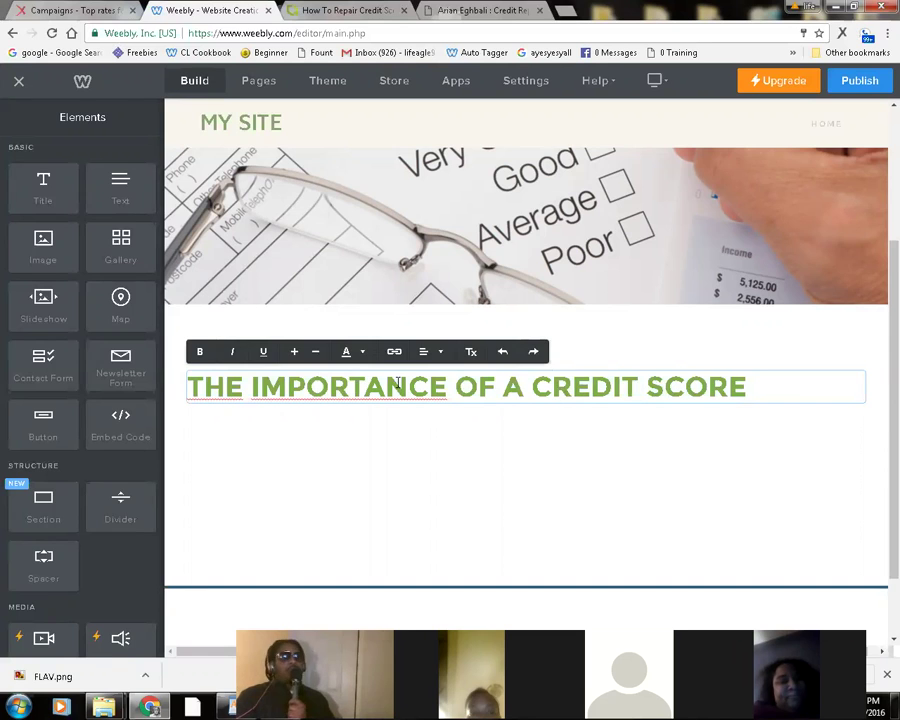
# Change the color of the whole "THE IMPORTANCE OF A CREDIT SCORE" title to red
pyautogui.tripleClick(521, 384)
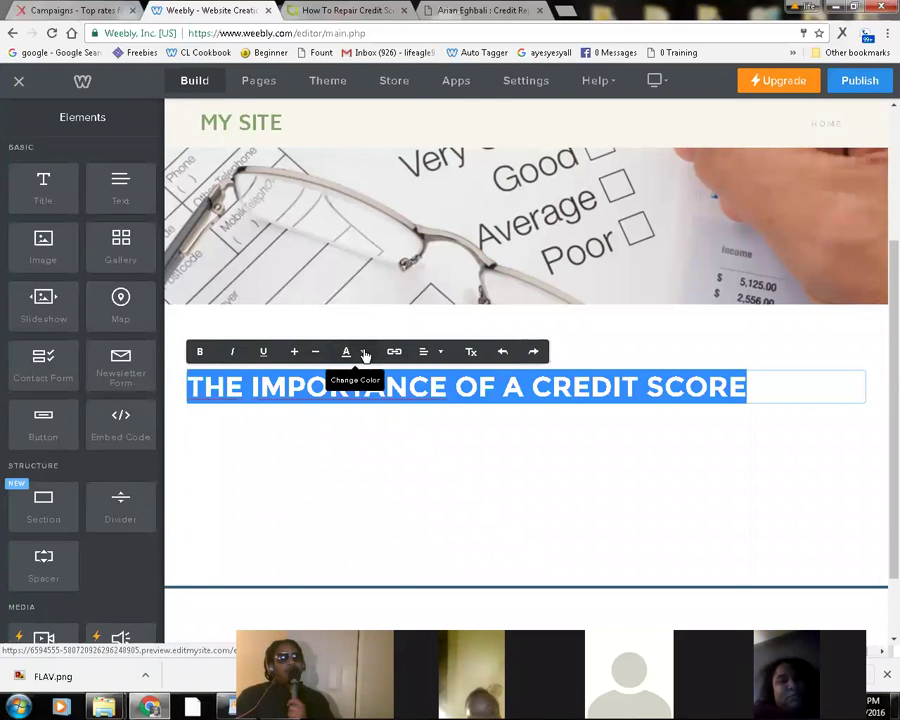
pyautogui.click(363, 352)
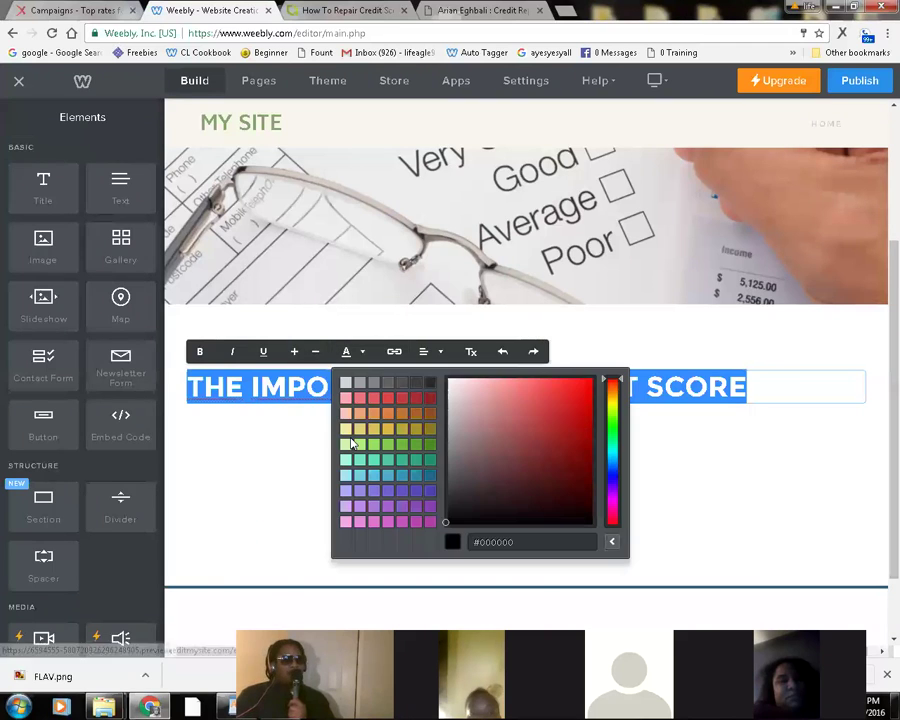
pyautogui.click(389, 402)
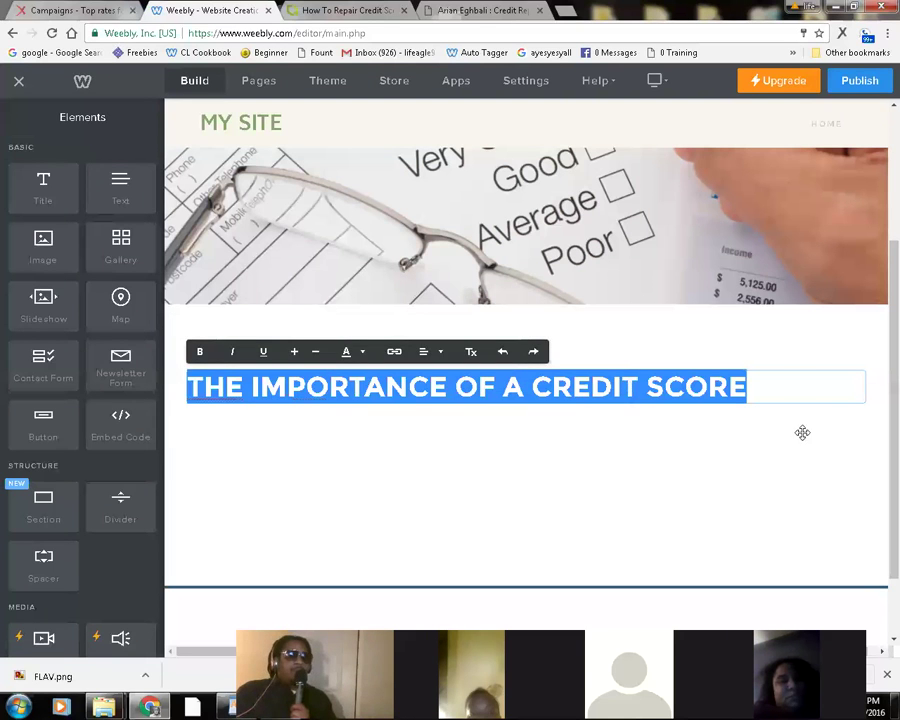
pyautogui.click(278, 393)
pyautogui.click(307, 367)
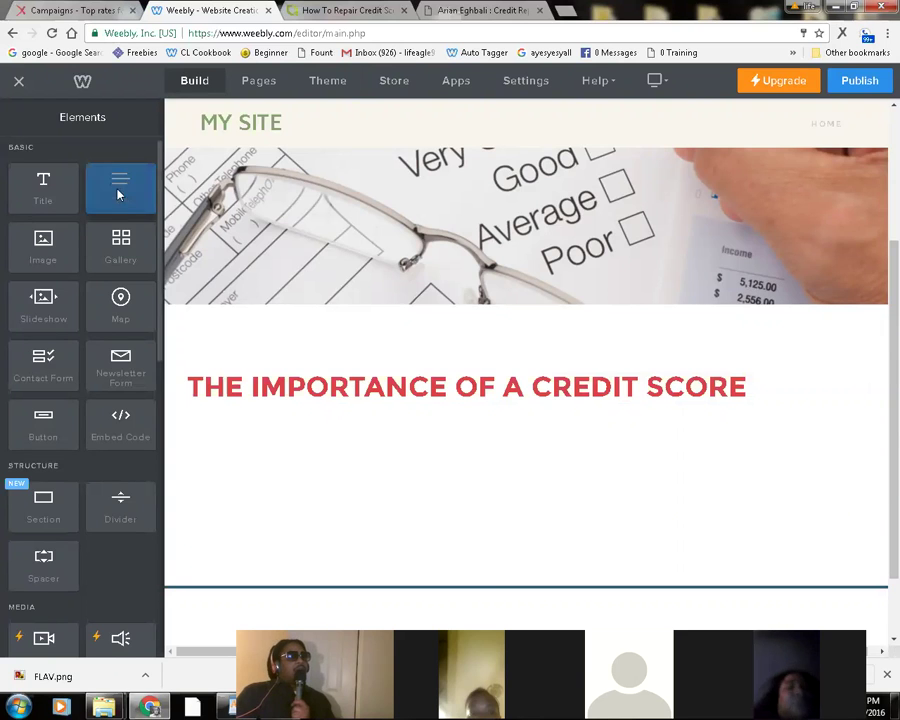
# Add a second title element below the red heading and paste the copied credit score sentence into it
pyautogui.moveTo(43, 185); pyautogui.dragTo(491, 467)
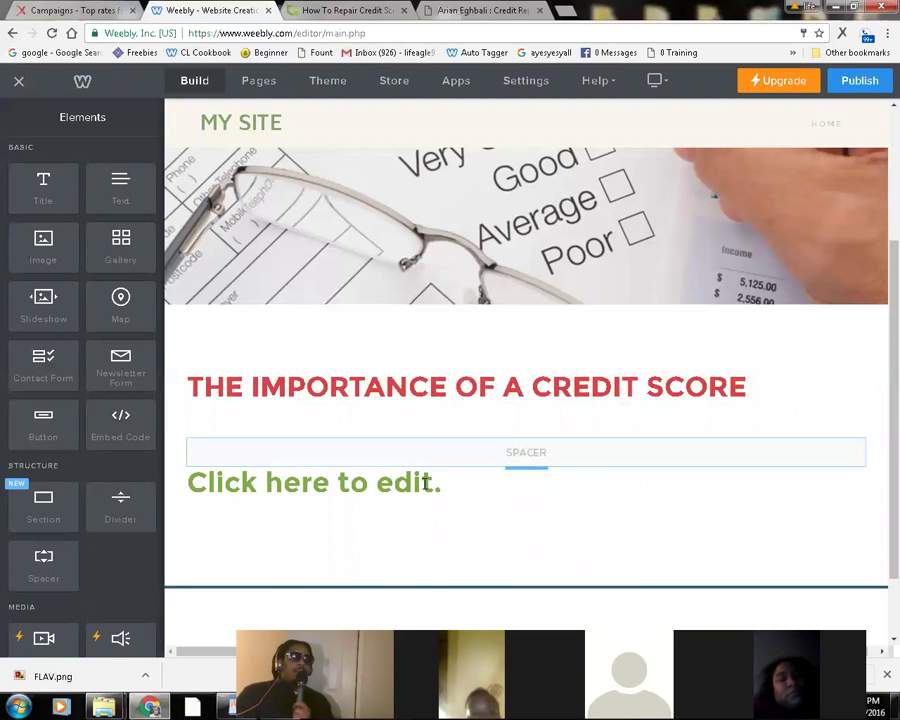
pyautogui.click(427, 483)
pyautogui.rightClick(428, 484)
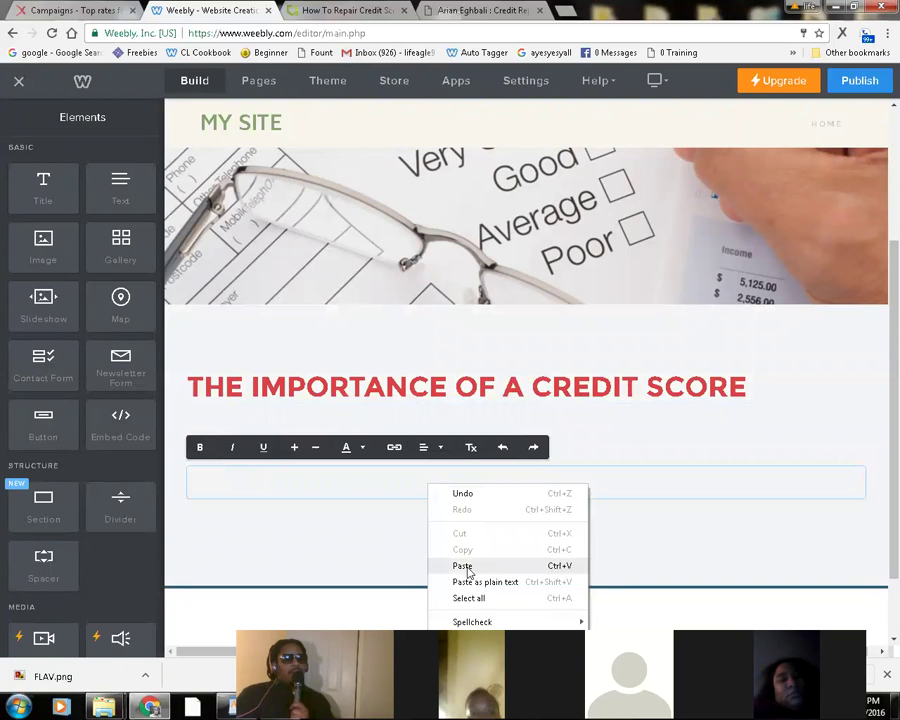
pyautogui.click(467, 567)
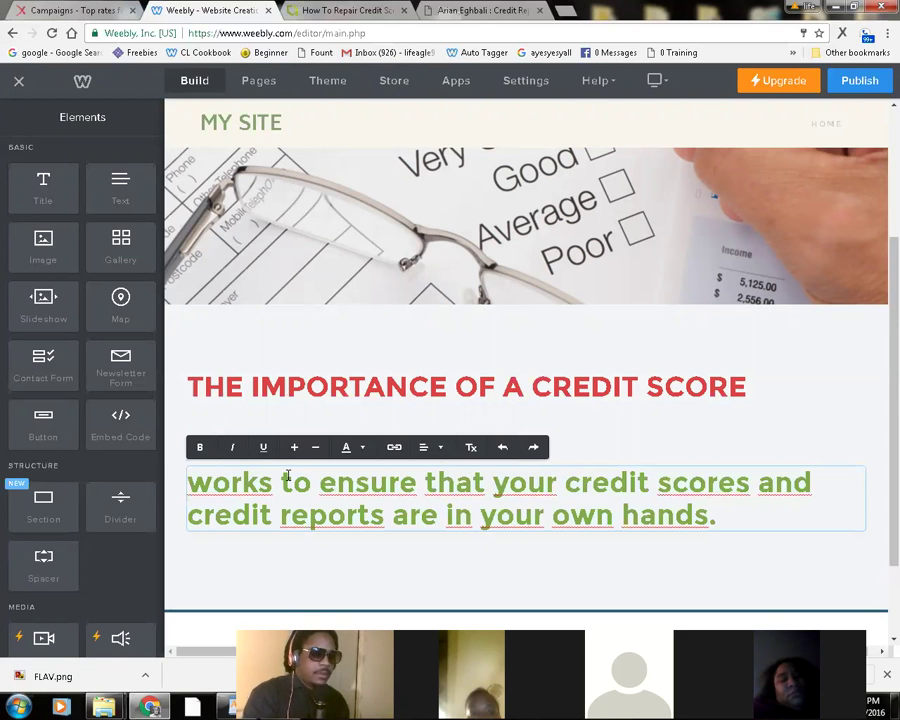
# Insert "We all need to" at the beginning of the pasted sentence, before "works to ensure"
pyautogui.write('wE')
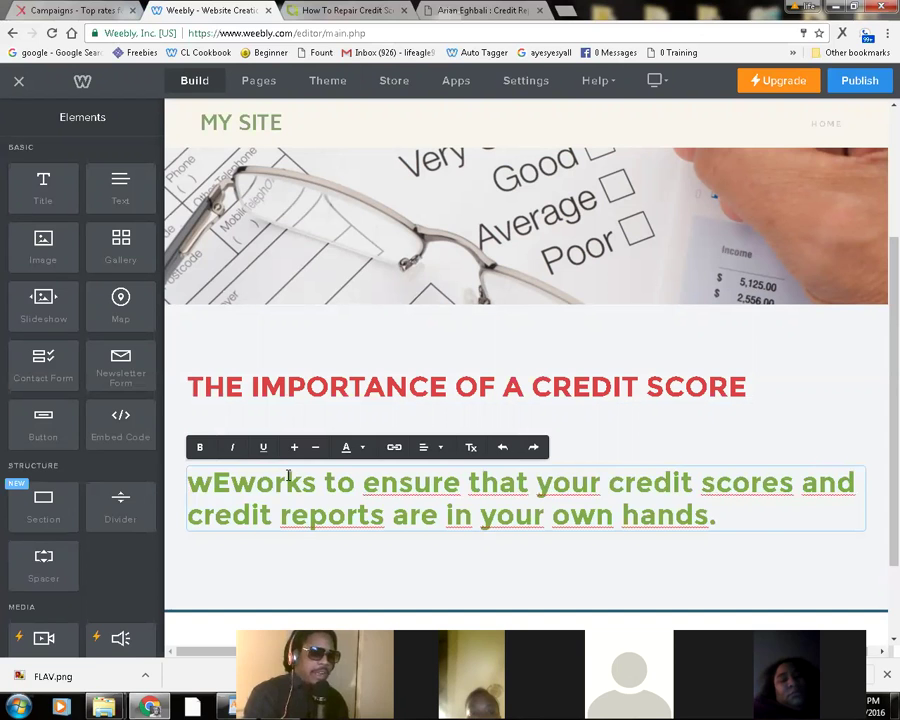
pyautogui.press('BackSpace')
pyautogui.press('BackSpace')
pyautogui.write('WE ALL')
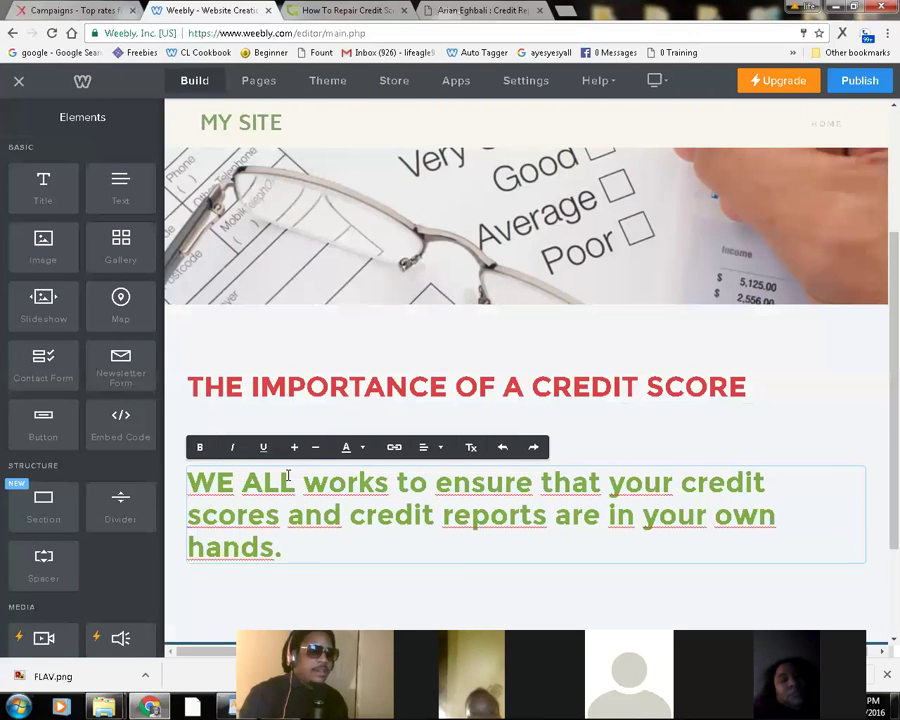
pyautogui.press('BackSpace')
pyautogui.press('BackSpace')
pyautogui.press('BackSpace')
pyautogui.press('BackSpace')
pyautogui.press('BackSpace')
pyautogui.press('BackSpace')
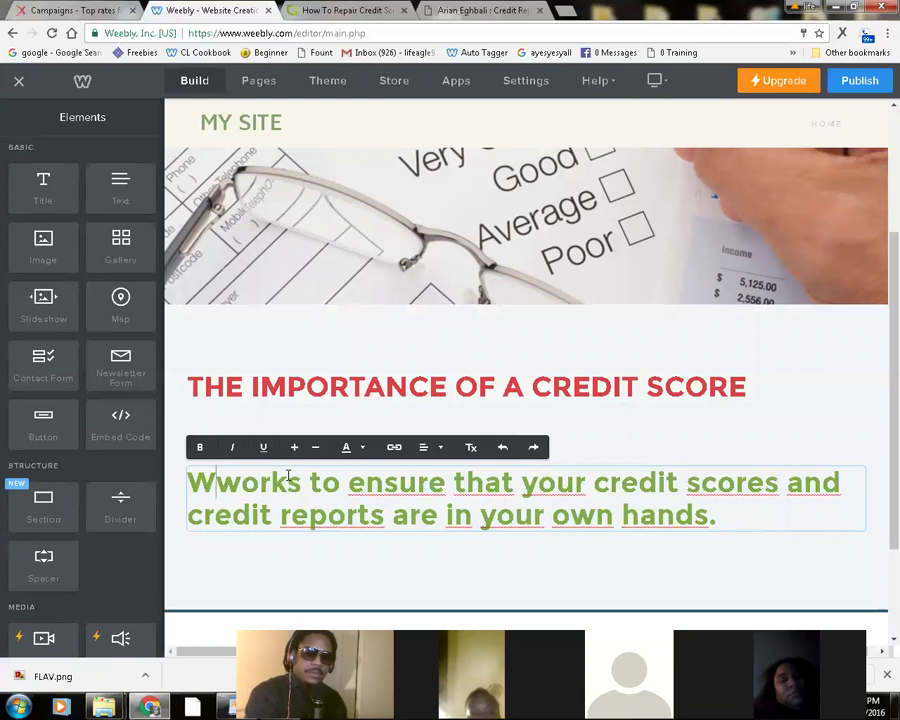
pyautogui.write('e ')
pyautogui.write('all ')
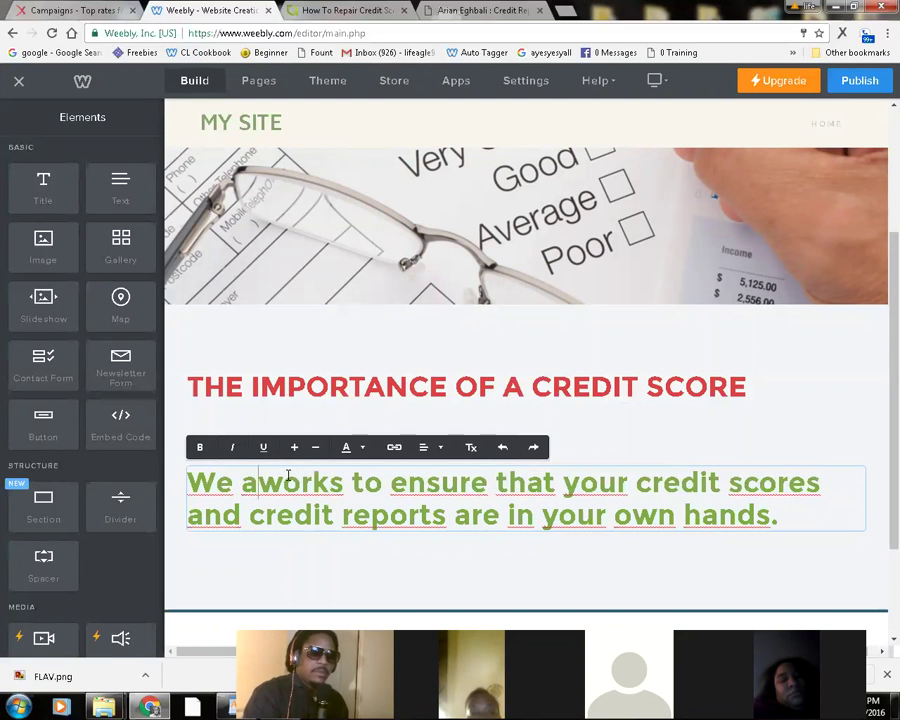
pyautogui.write('hee')
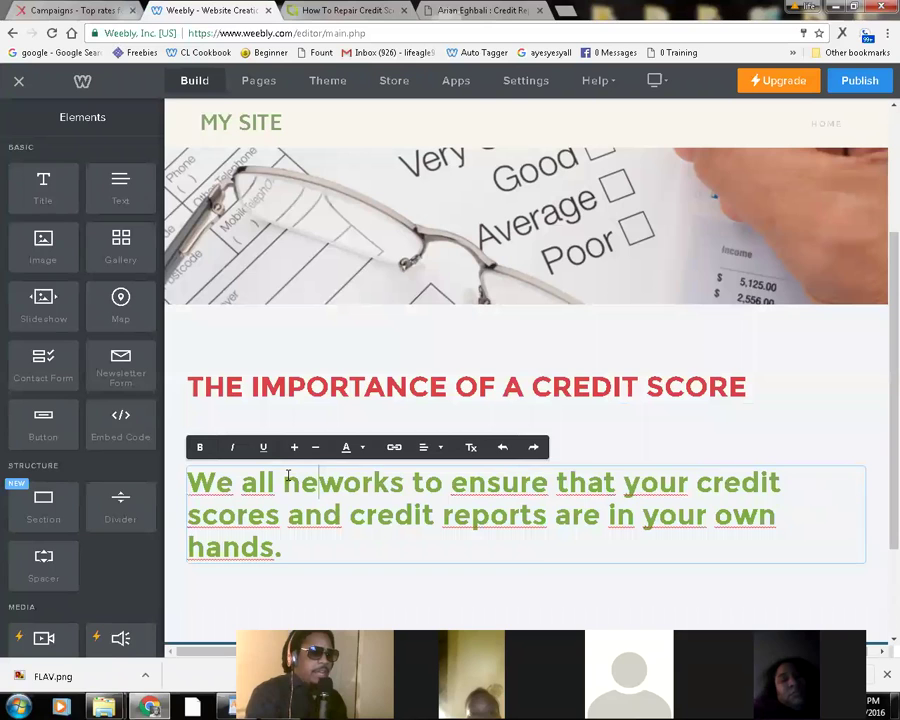
pyautogui.write('d to')
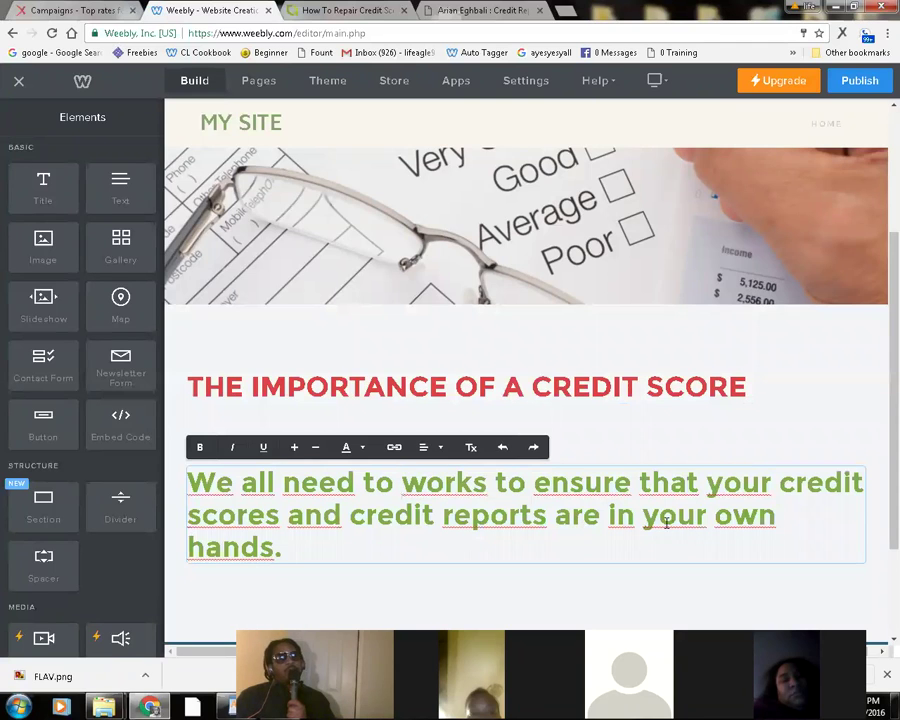
# Replace "your" before "own hands" with "our" in the green title
pyautogui.moveTo(707, 517); pyautogui.dragTo(643, 522)
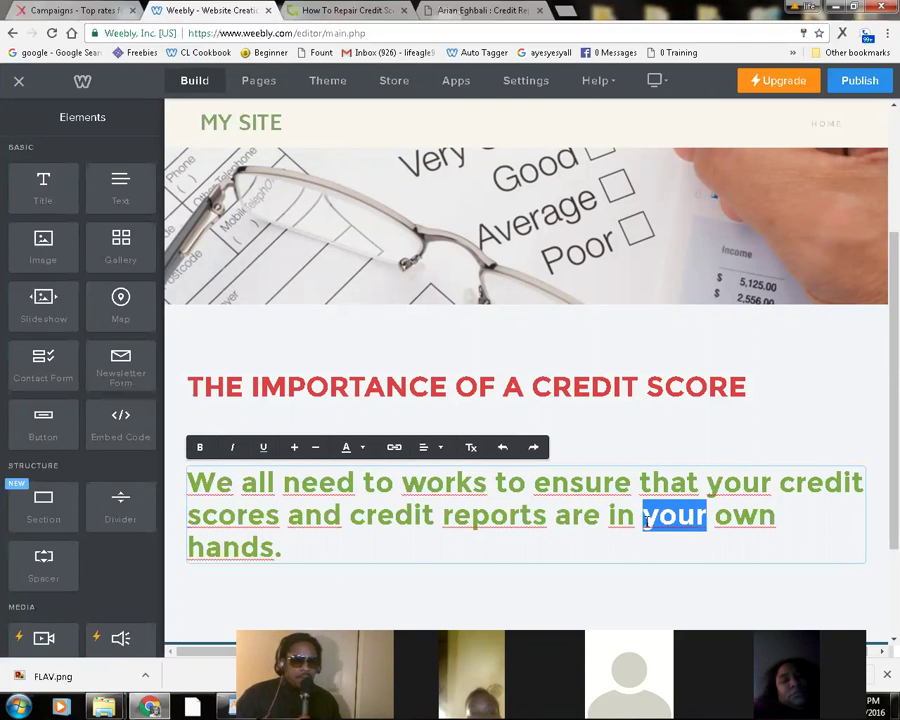
pyautogui.write('our')
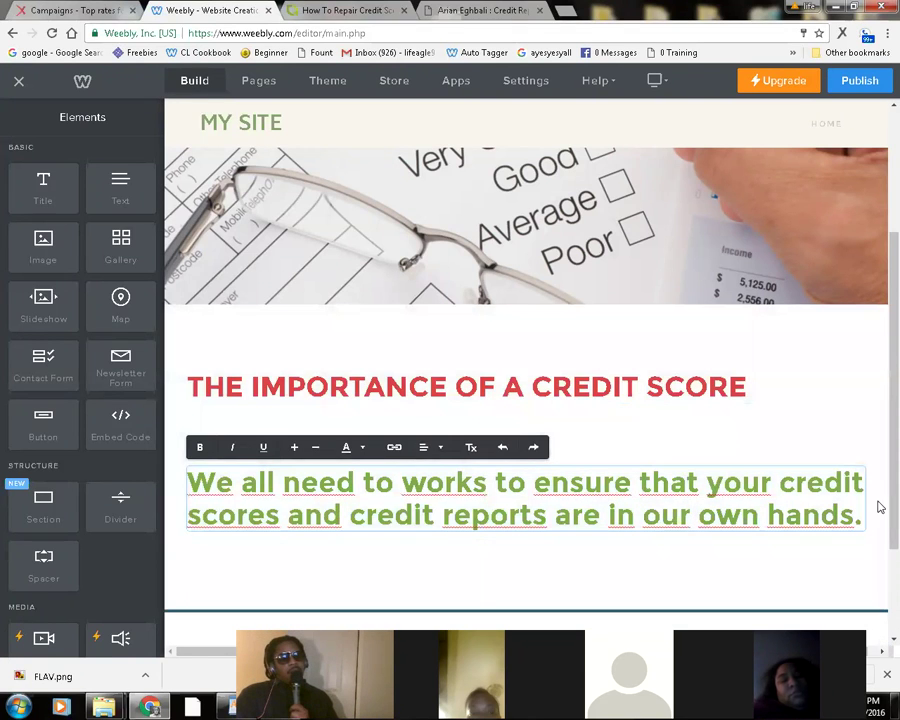
pyautogui.click(738, 541)
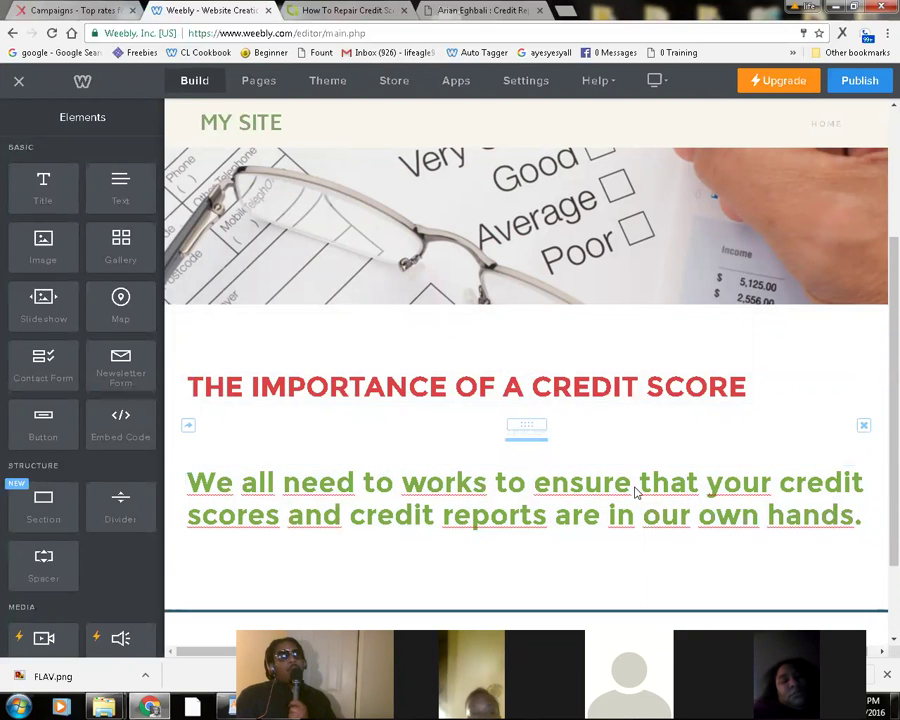
pyautogui.scroll(-1, 625, 485)
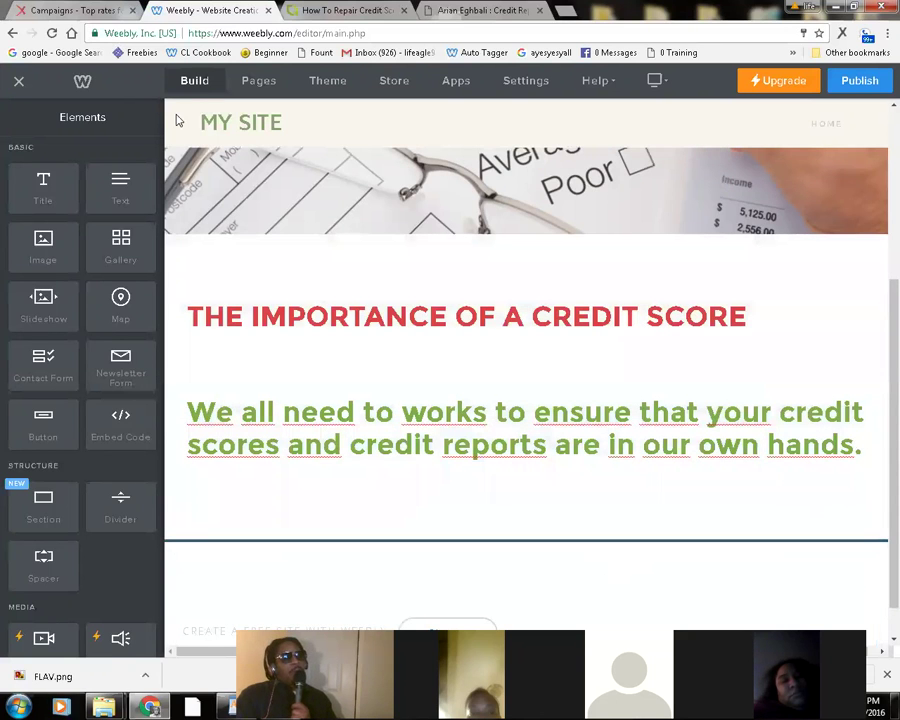
# Switch to the CreditRepair.com page and copy the Our Results paragraph beginning "We understand that every credit situation is different"
pyautogui.click(320, 20)
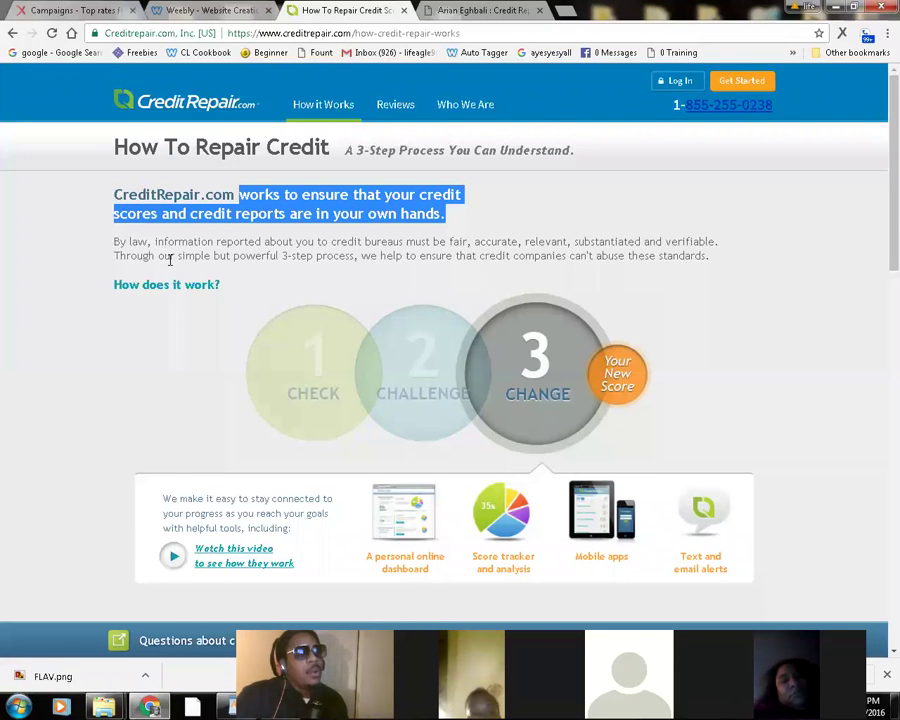
pyautogui.scroll(-4, 171, 285)
pyautogui.scroll(-1, 173, 291)
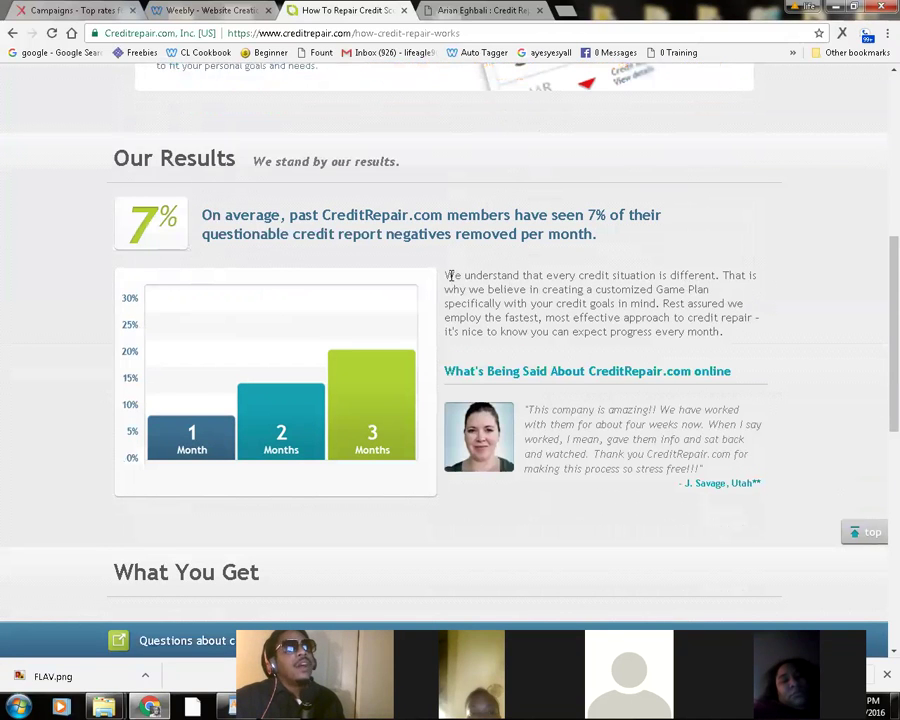
pyautogui.moveTo(446, 275); pyautogui.dragTo(758, 330)
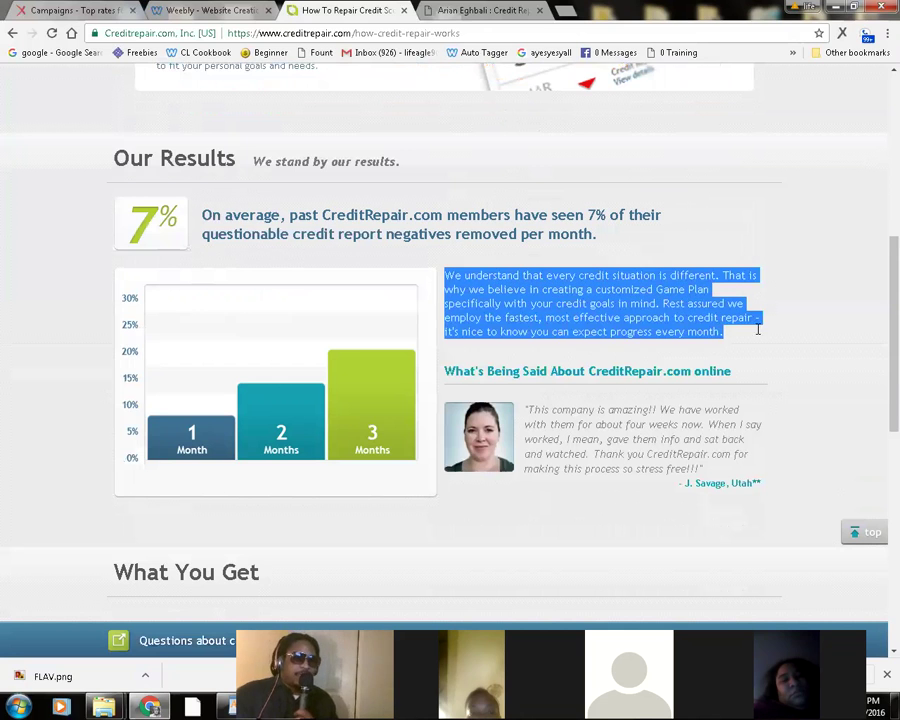
pyautogui.rightClick(521, 288)
pyautogui.click(567, 299)
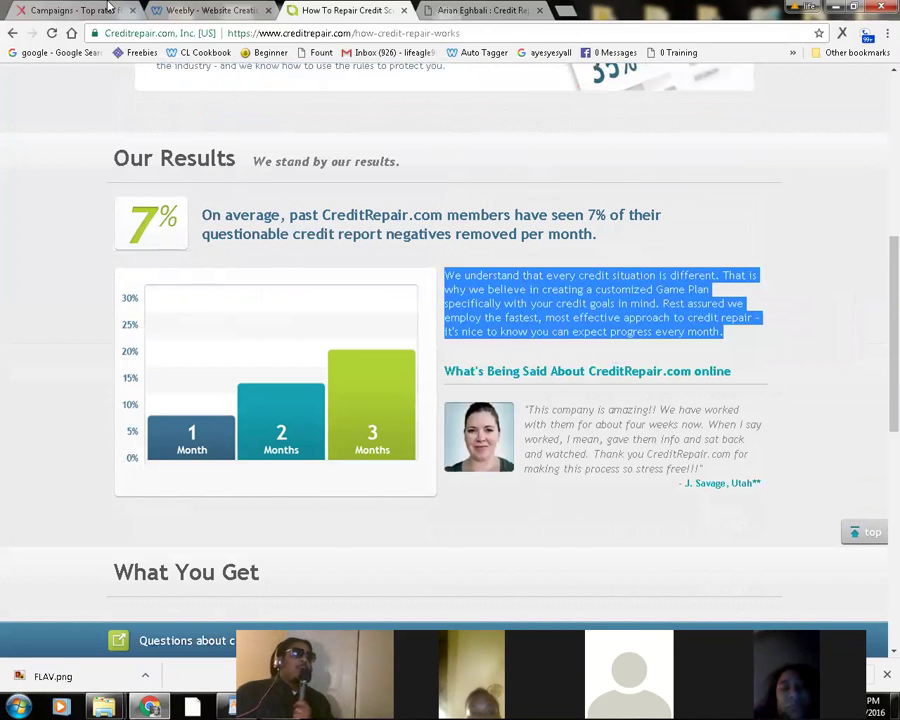
# Return to the Weebly editor, add a text element below the green title and paste the copied paragraph into it
pyautogui.click(195, 12)
pyautogui.moveTo(121, 183); pyautogui.dragTo(526, 476)
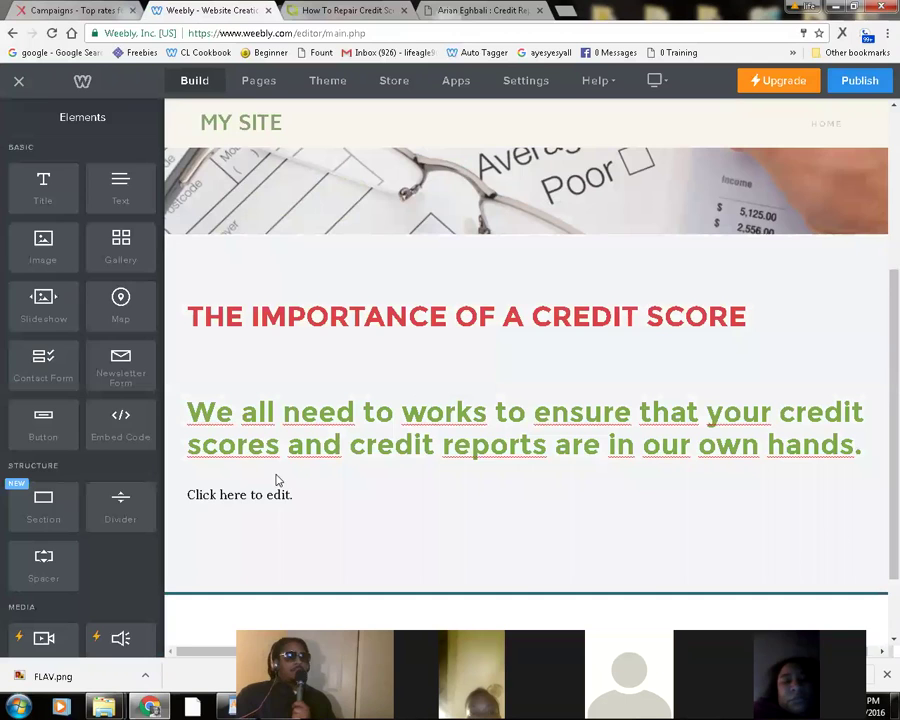
pyautogui.click(297, 498)
pyautogui.rightClick(295, 495)
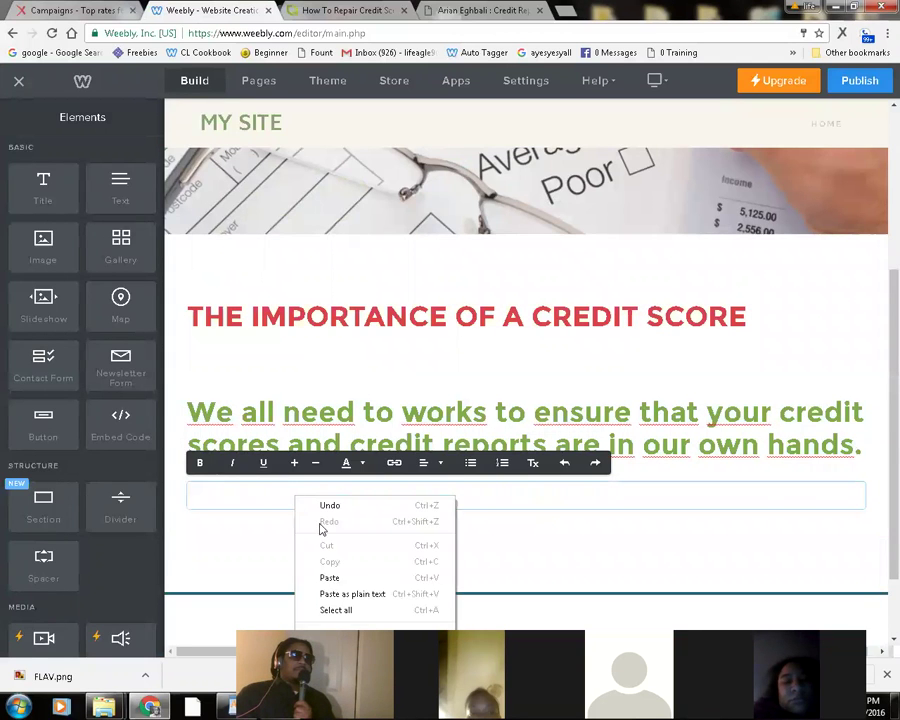
pyautogui.click(331, 578)
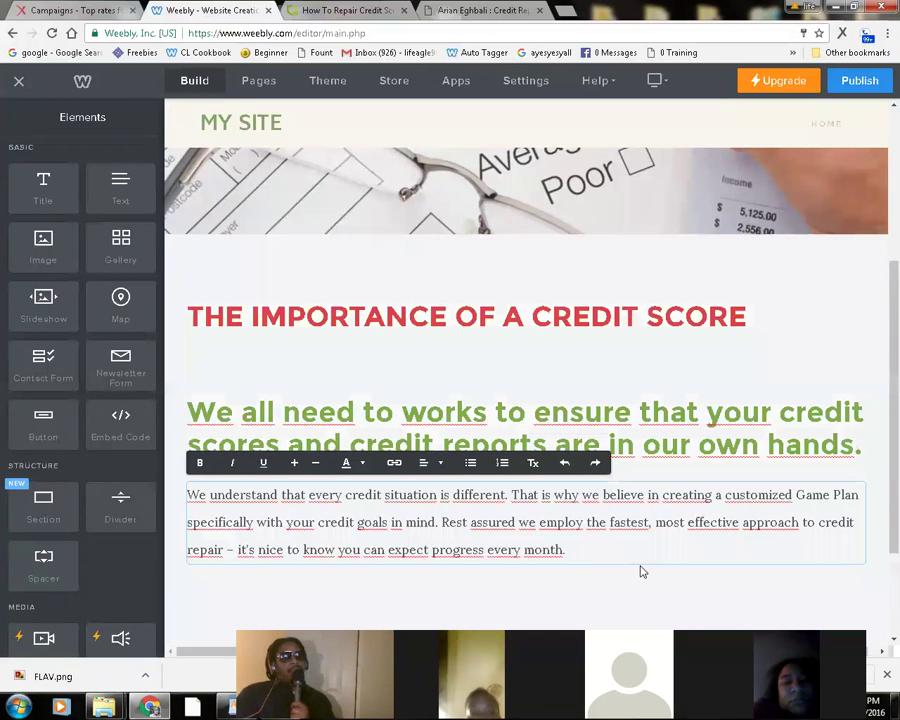
# Make the whole pasted "We understand that every credit situation is different" paragraph bold
pyautogui.moveTo(567, 553); pyautogui.dragTo(198, 468)
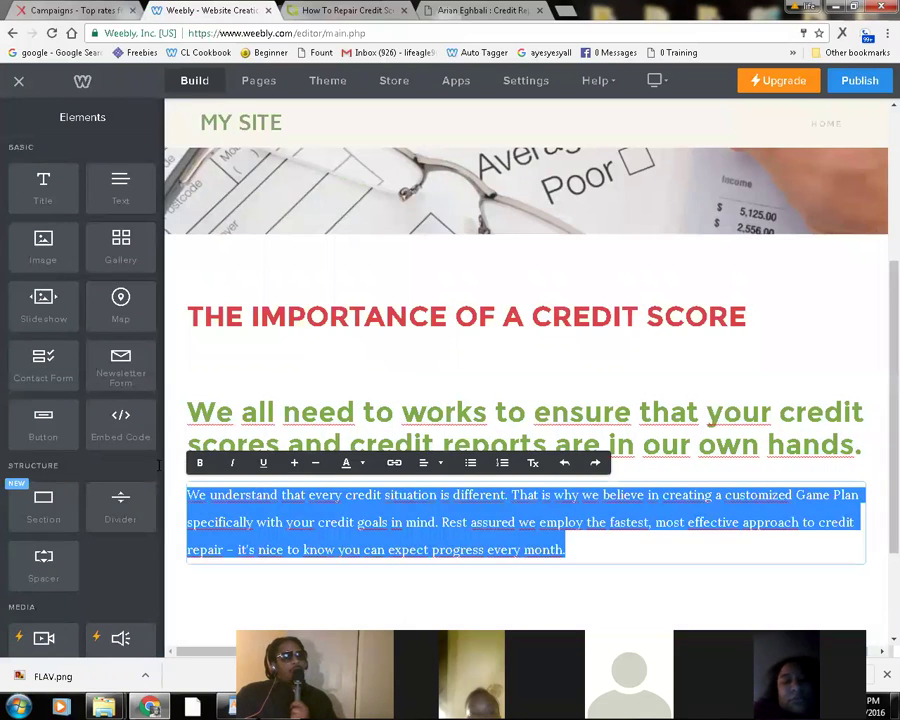
pyautogui.click(200, 463)
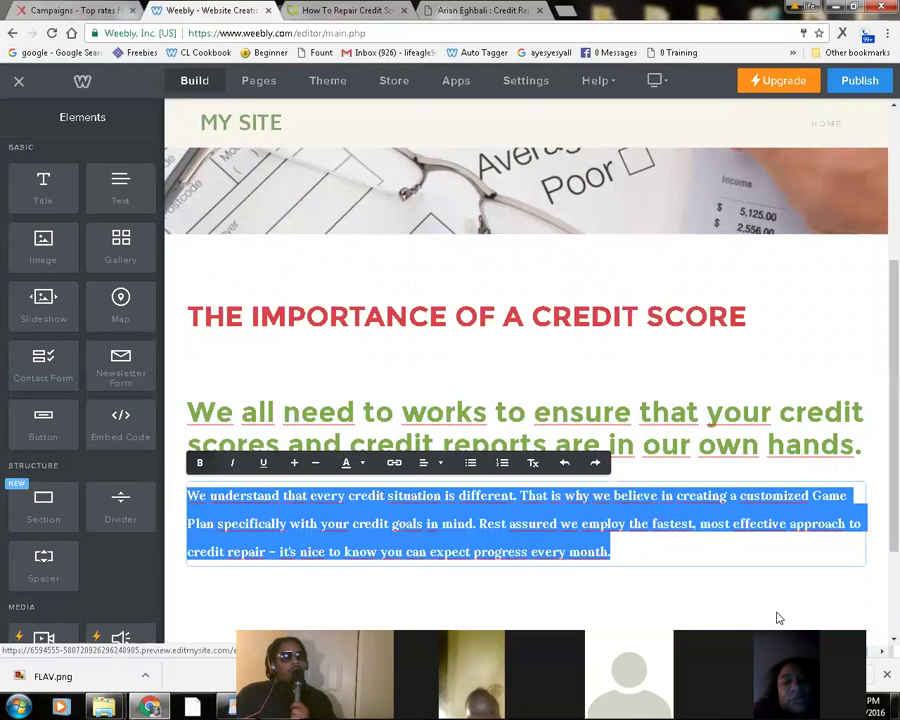
pyautogui.click(660, 549)
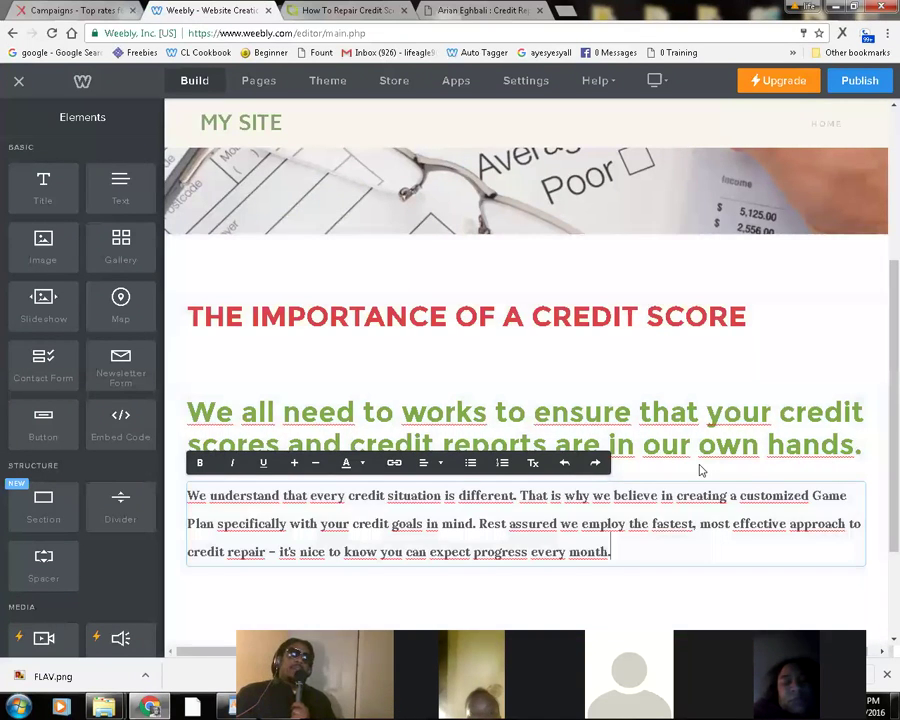
pyautogui.click(874, 476)
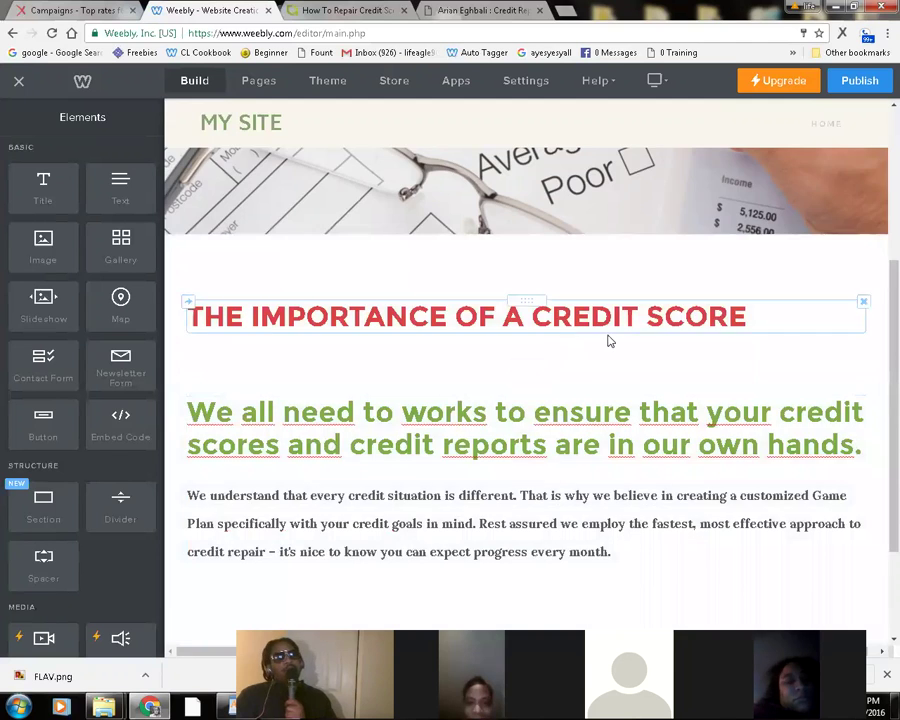
# Add a button element below the bold paragraph and center it
pyautogui.scroll(-2, 609, 339)
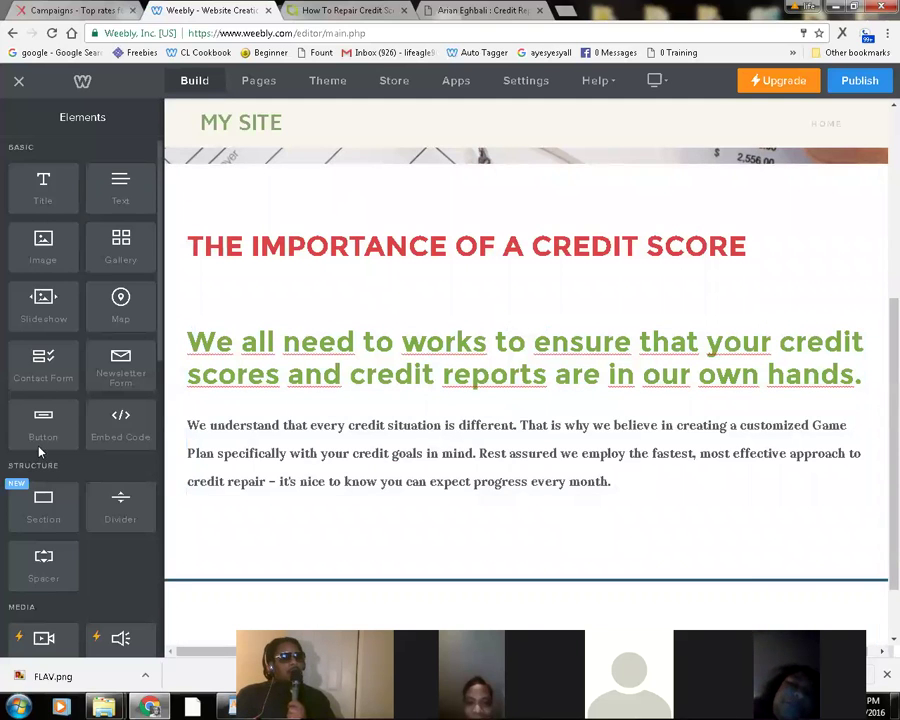
pyautogui.moveTo(43, 428); pyautogui.dragTo(578, 530)
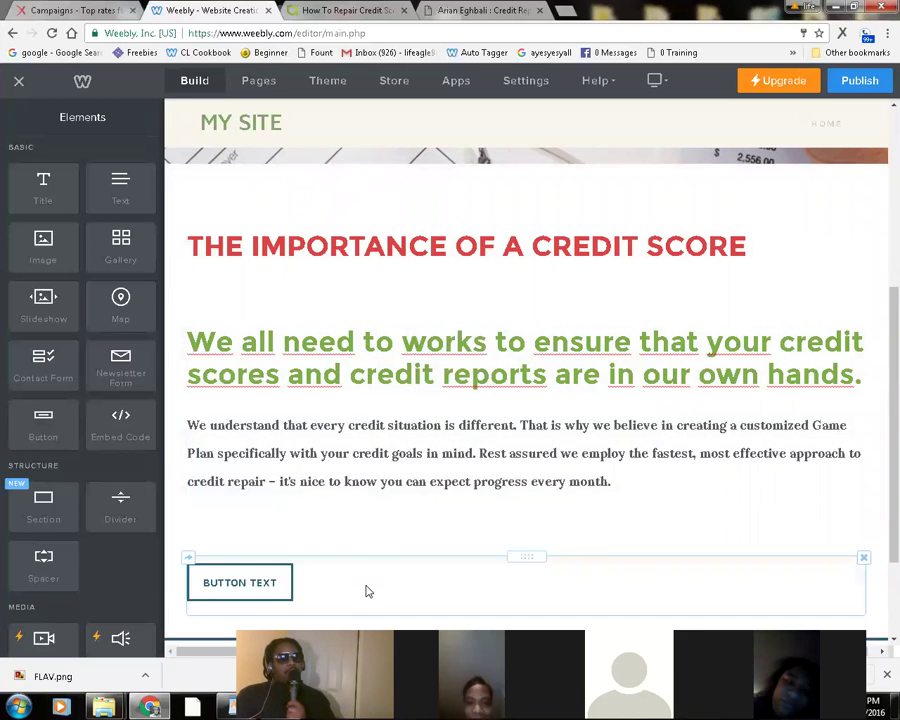
pyautogui.click(436, 567)
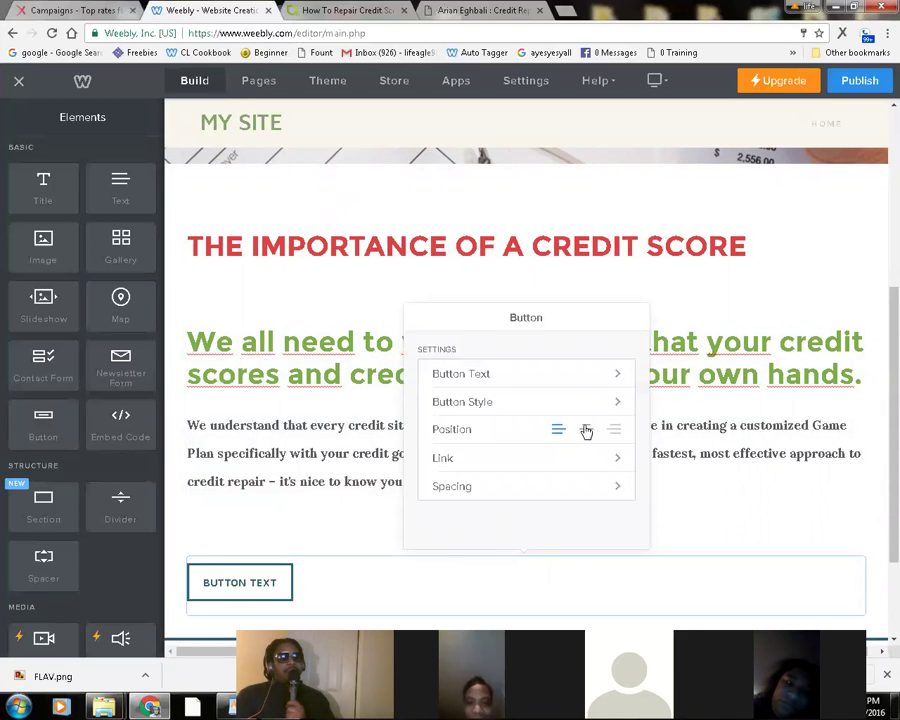
pyautogui.click(586, 434)
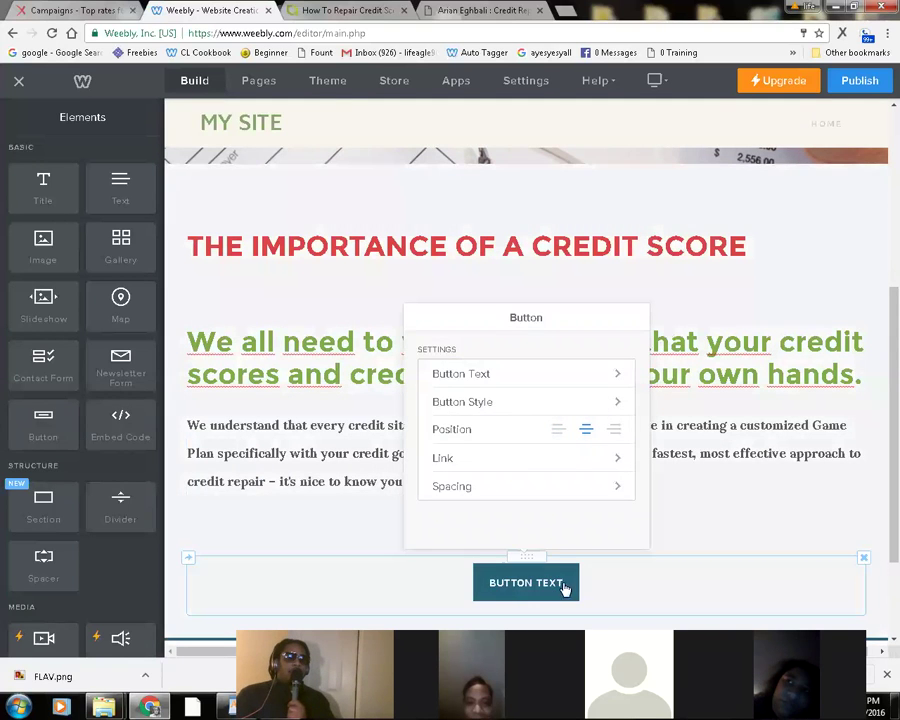
# Replace the button's placeholder label with "CLICK HERE FOR MORE INFO"
pyautogui.moveTo(563, 582); pyautogui.dragTo(513, 582)
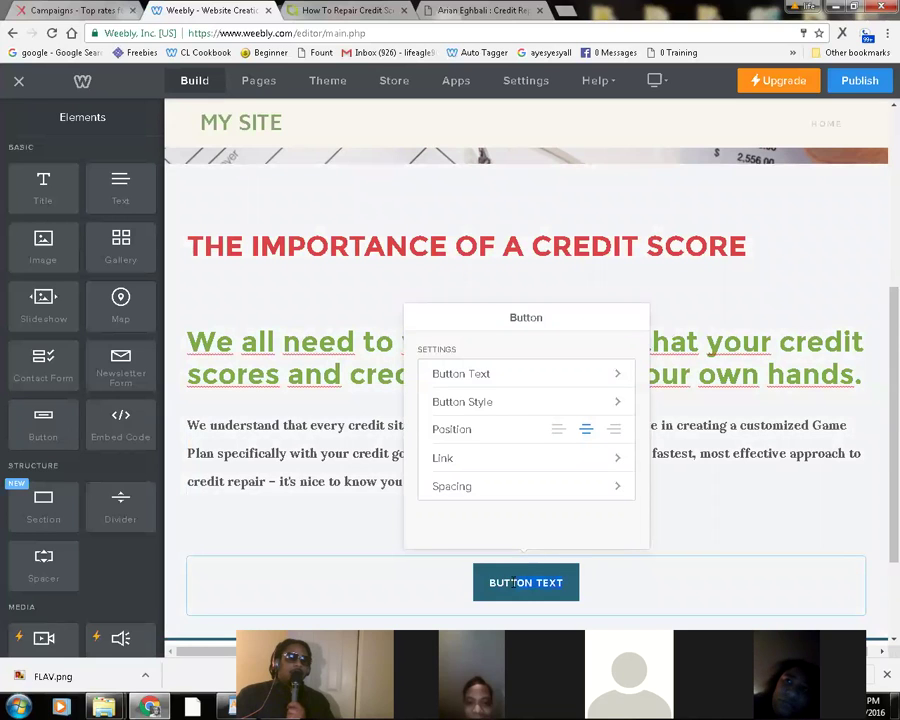
pyautogui.click(494, 583)
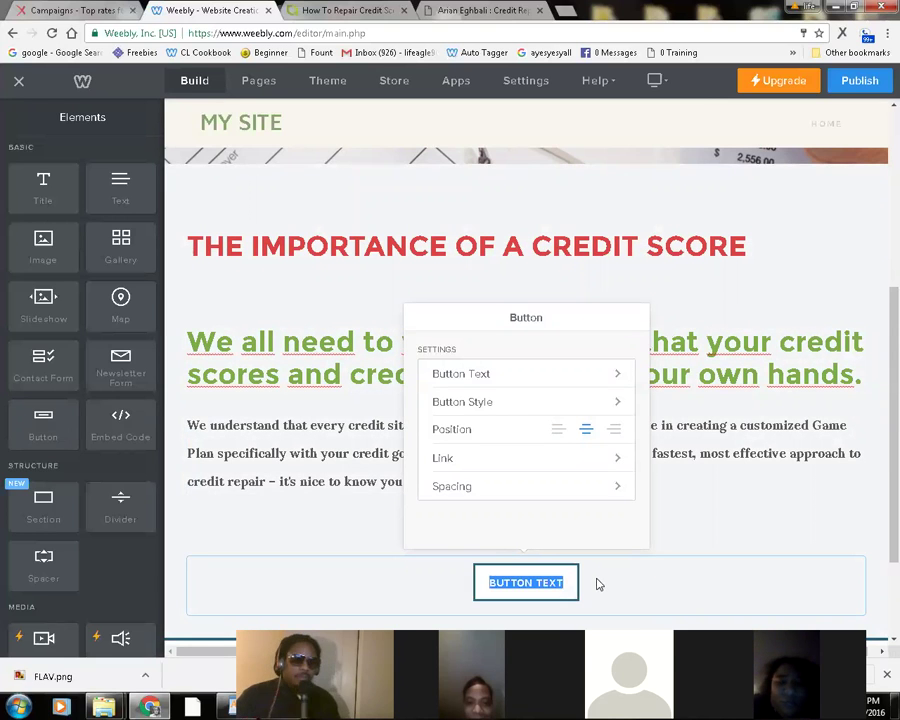
pyautogui.write('CLIC')
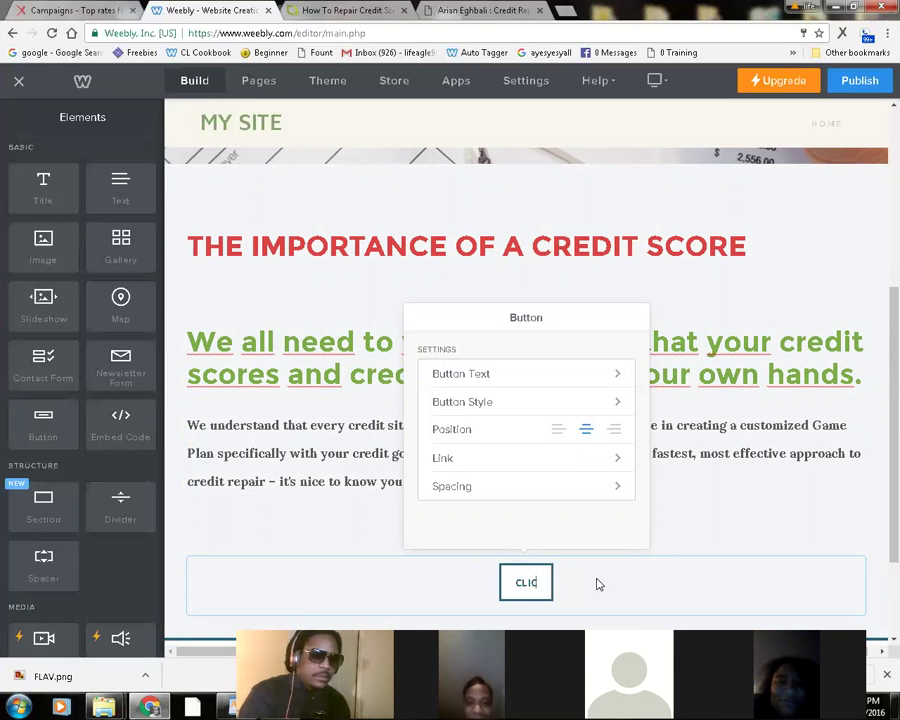
pyautogui.write('K HERE F')
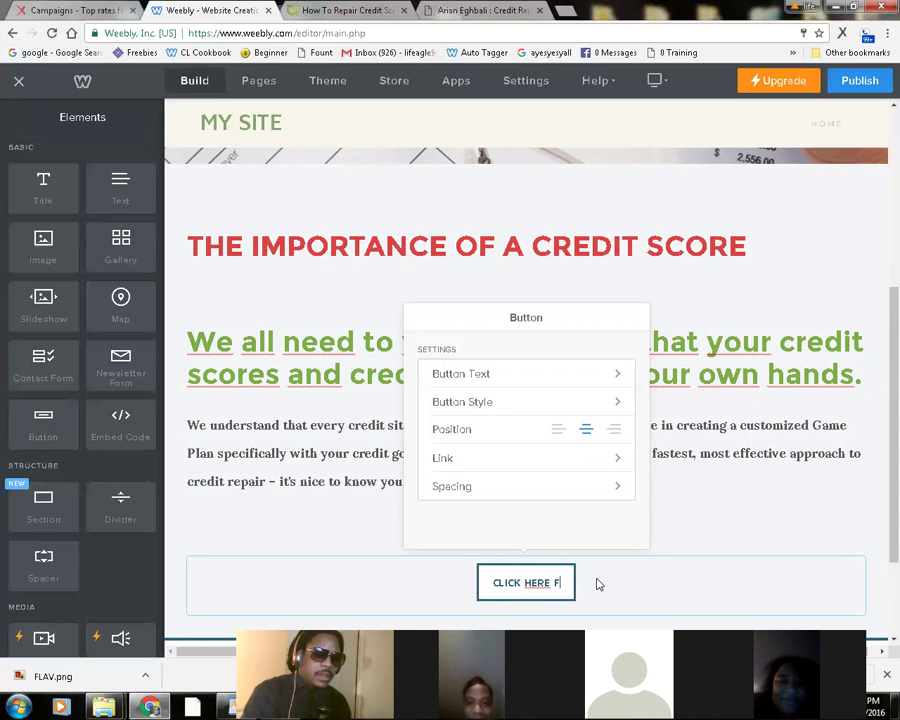
pyautogui.write('OR MOR')
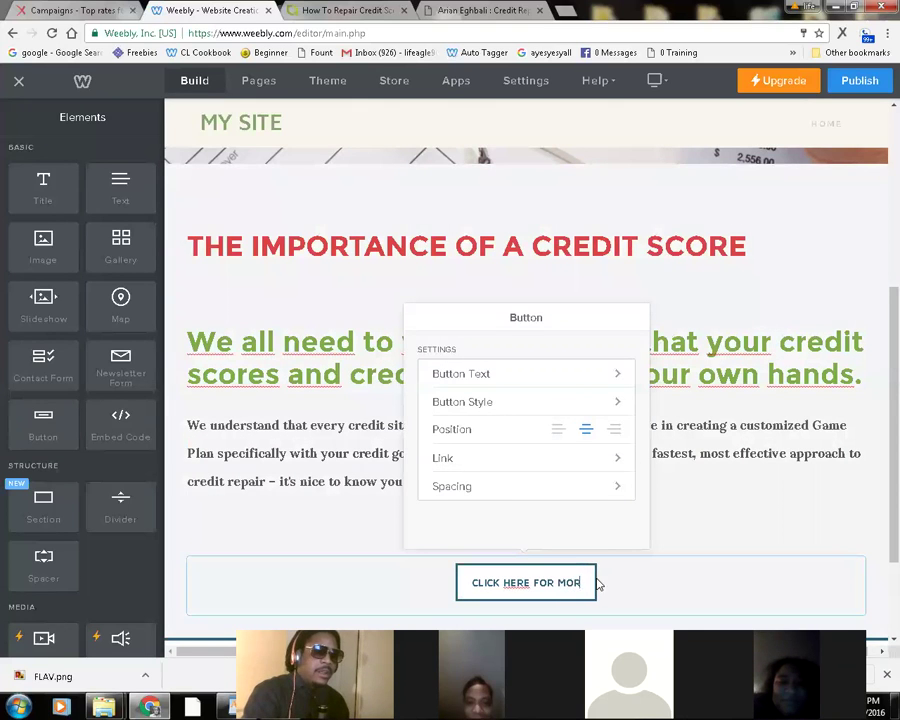
pyautogui.write('E INF')
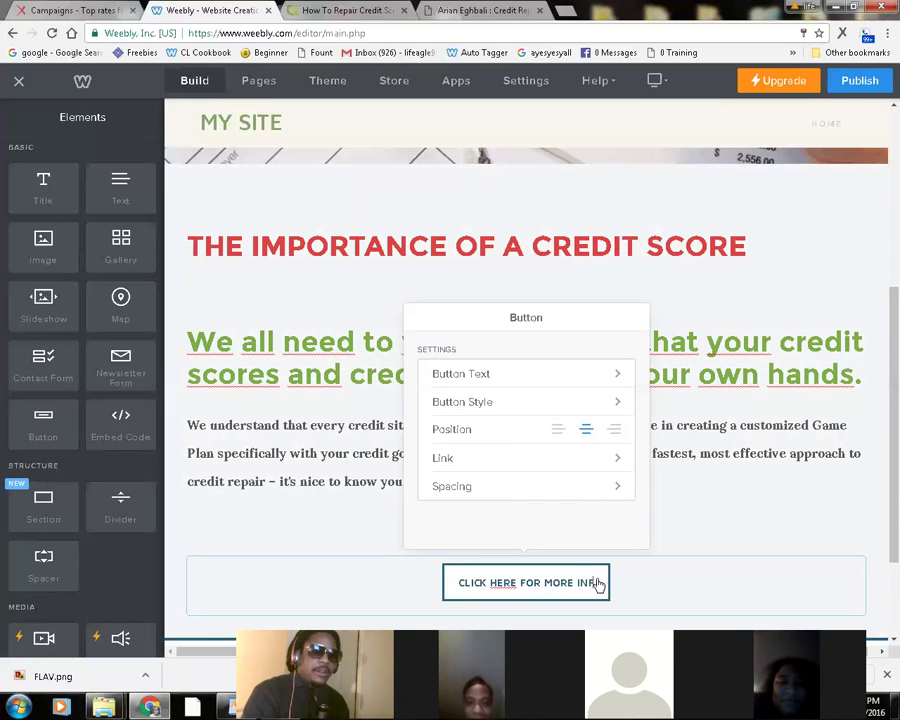
pyautogui.write('O')
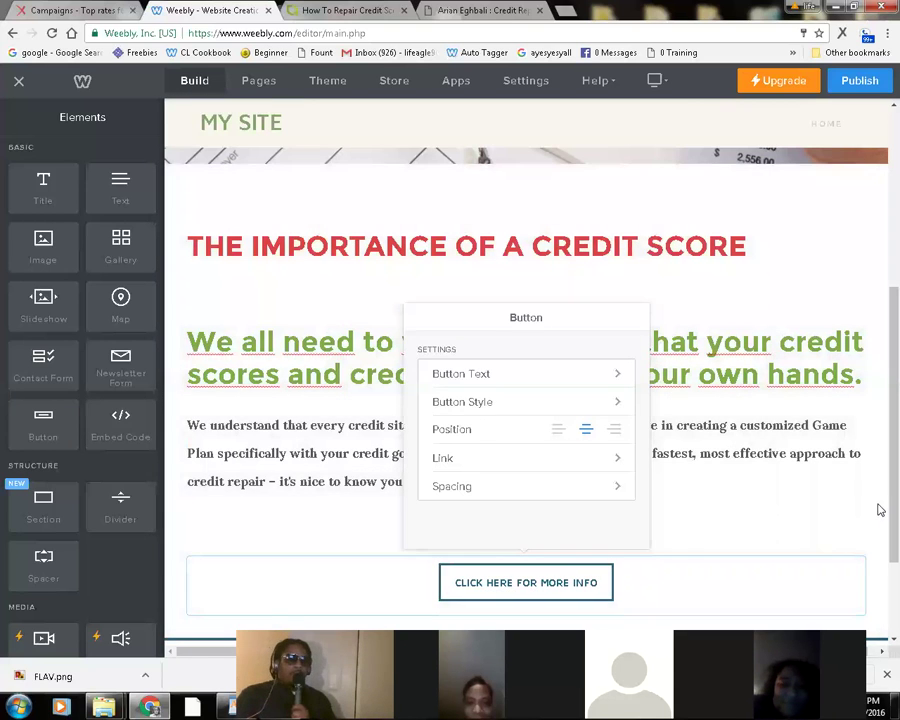
pyautogui.click(688, 553)
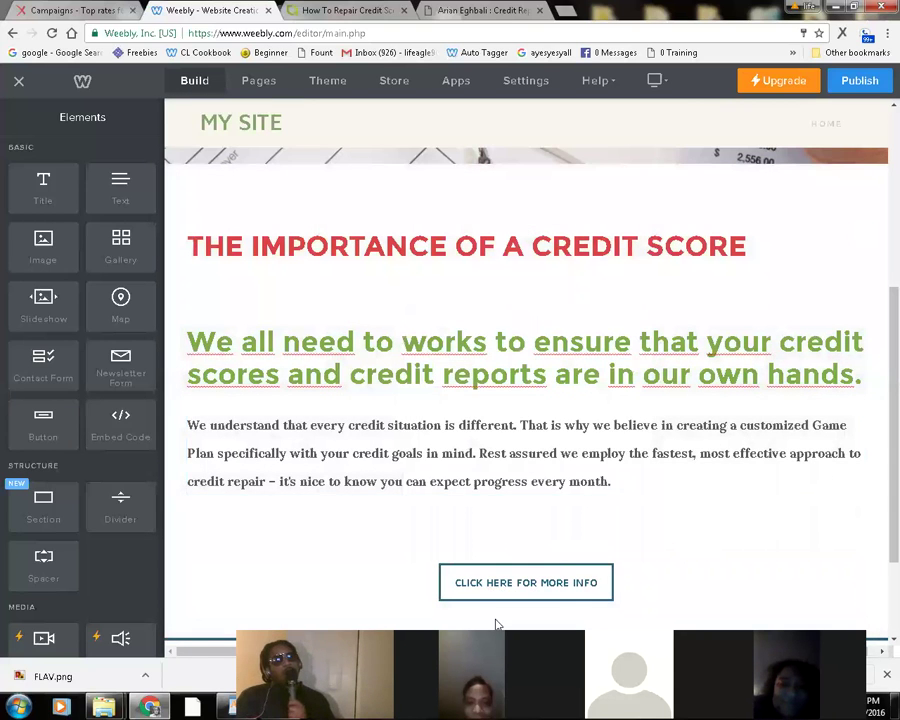
# Add a text element between the bold paragraph and the button, and open it for editing
pyautogui.scroll(-2, 610, 432)
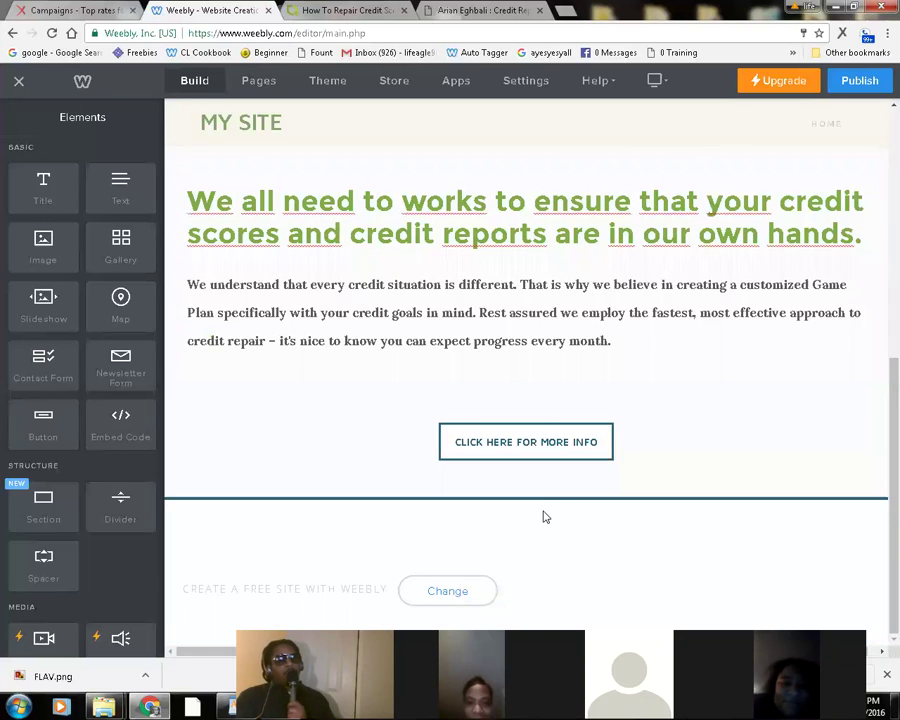
pyautogui.scroll(1, 607, 518)
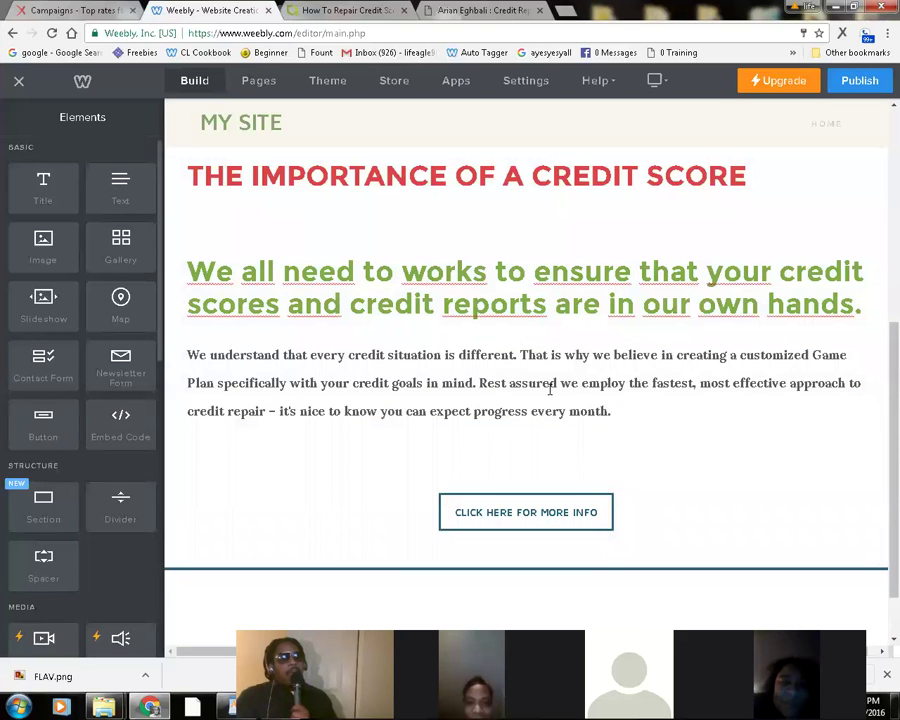
pyautogui.moveTo(120, 185); pyautogui.dragTo(647, 400)
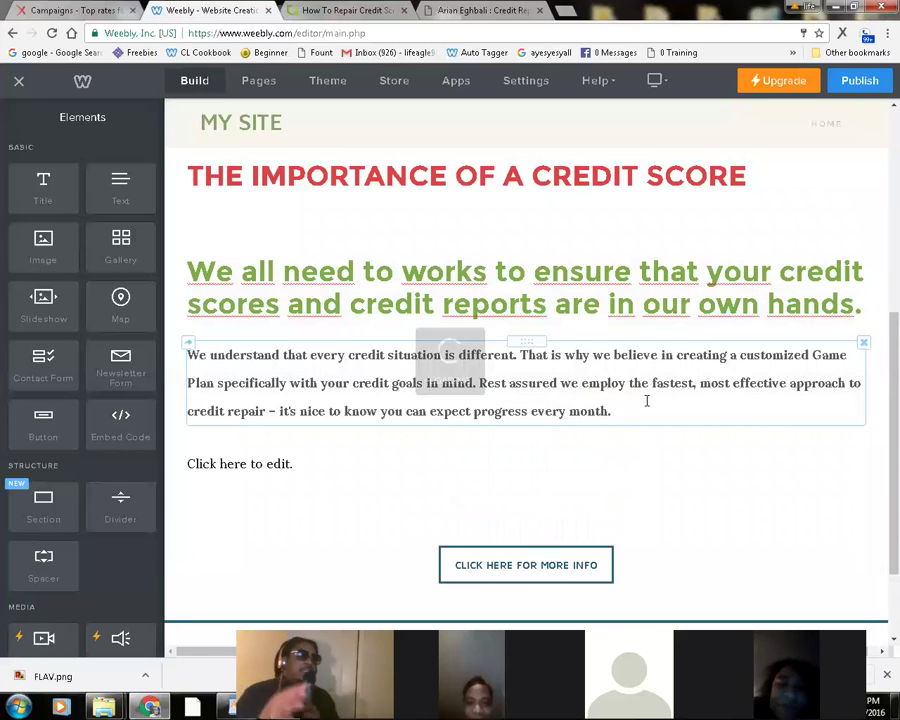
pyautogui.click(303, 464)
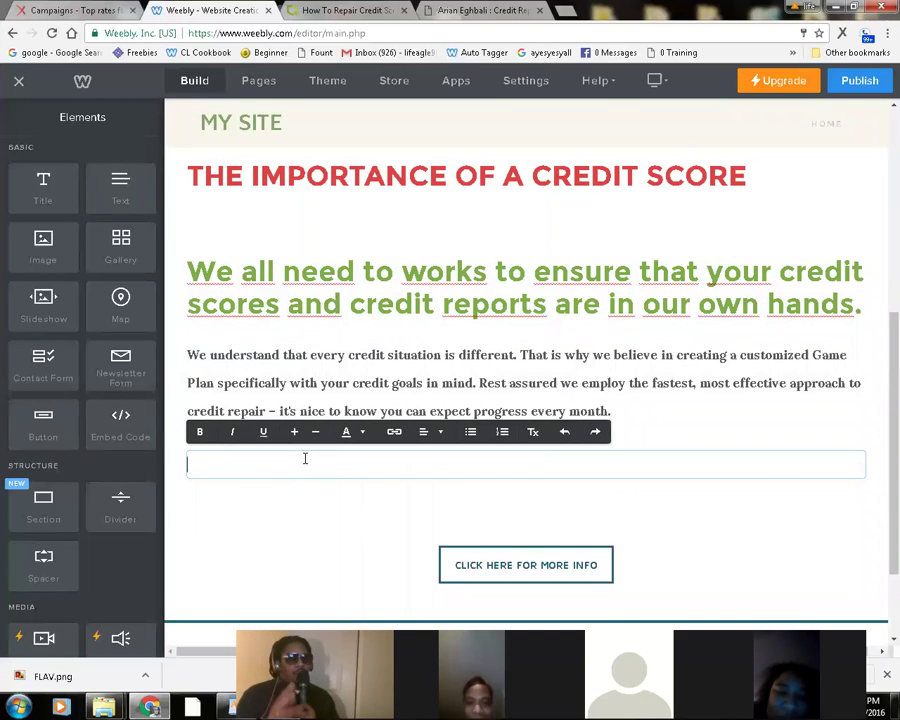
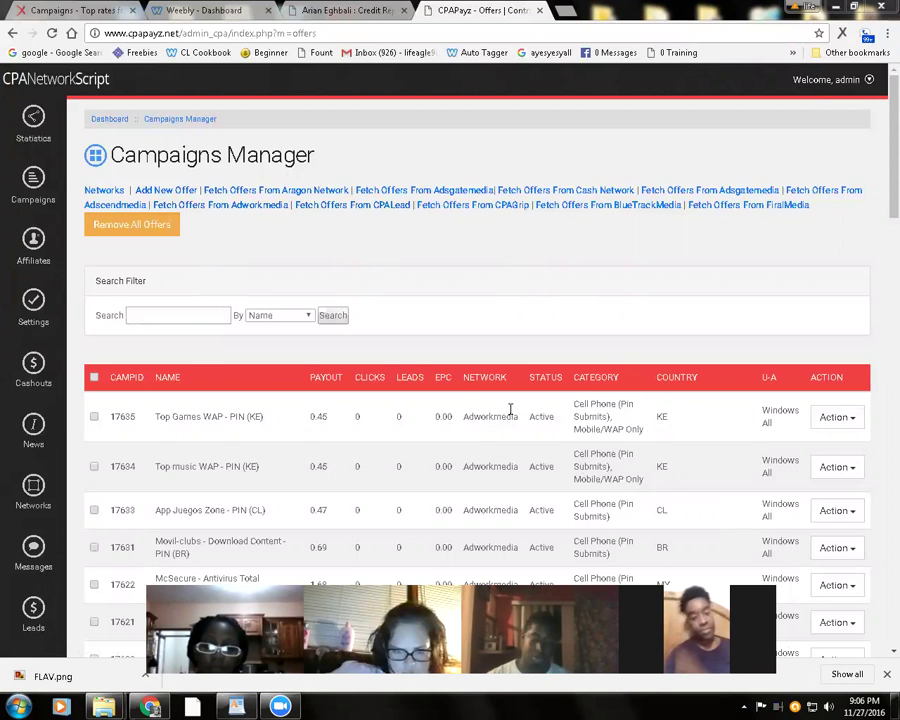
# Remove all offers from the Campaigns Manager in the CPAPayz admin area and confirm the deletion
pyautogui.moveTo(465, 418); pyautogui.dragTo(519, 415)
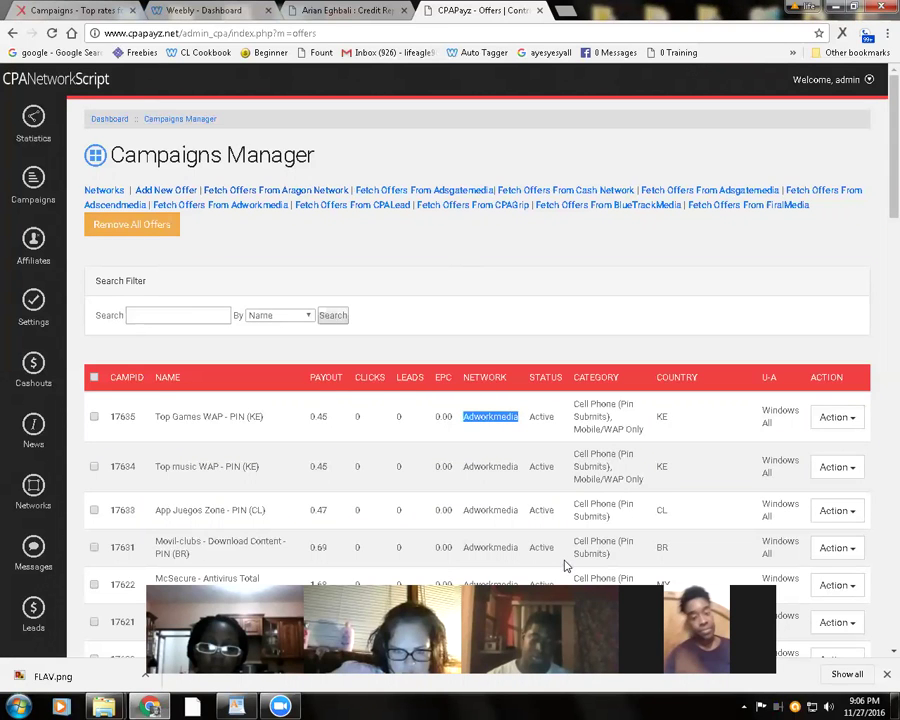
pyautogui.click(128, 226)
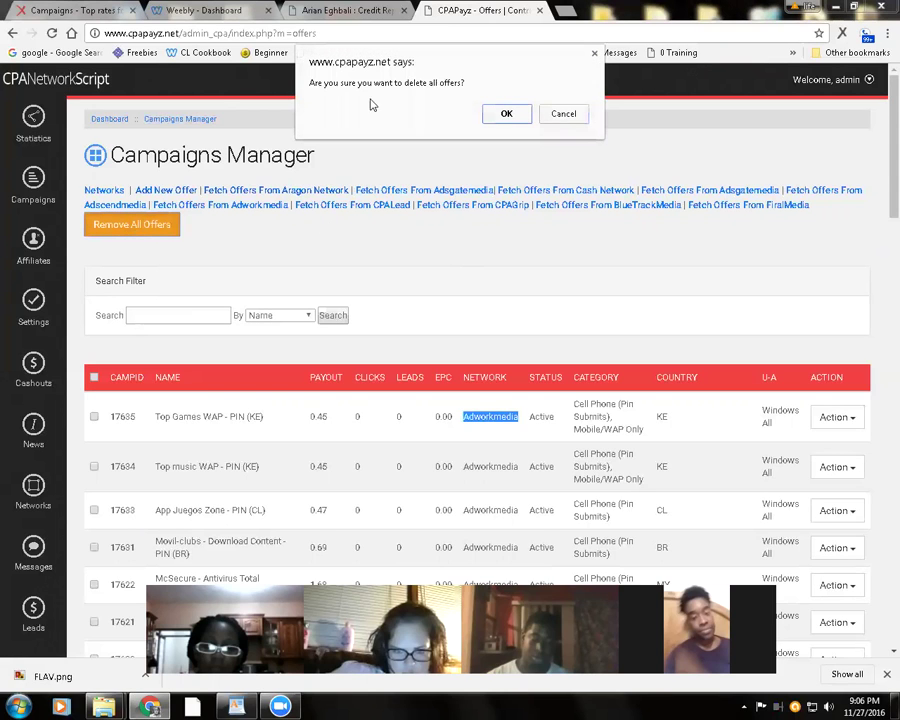
pyautogui.click(510, 113)
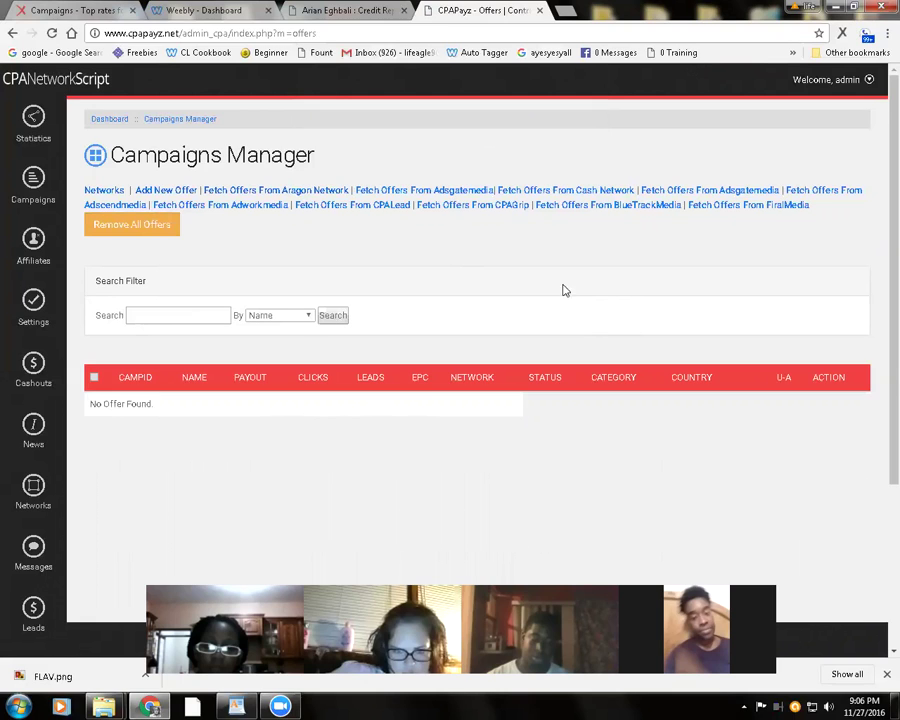
# Fetch the offers from CPALead in the Campaigns Manager
pyautogui.click(364, 207)
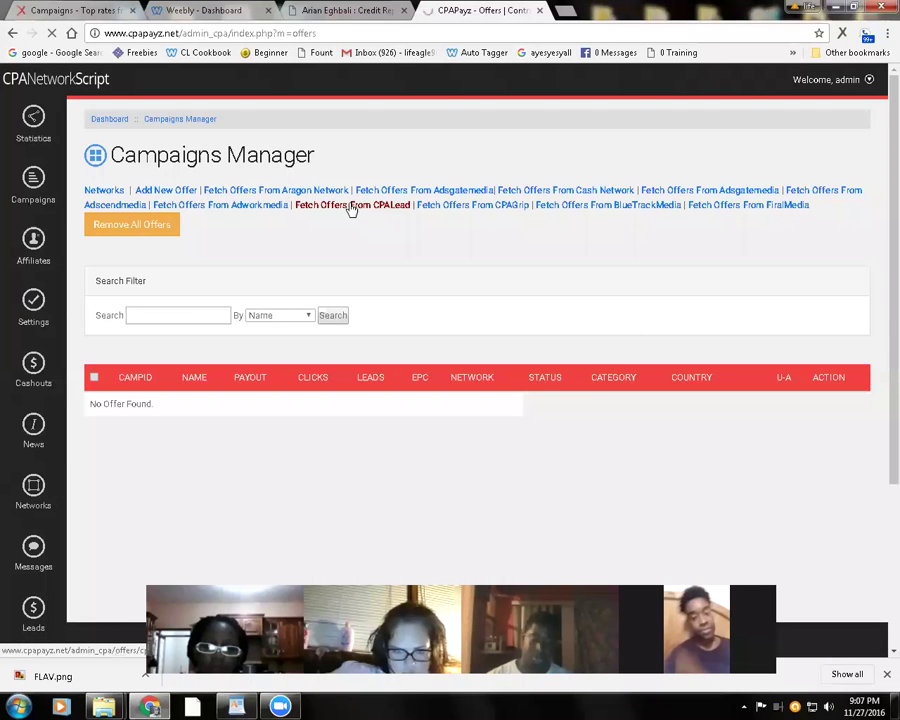
pyautogui.click(381, 212)
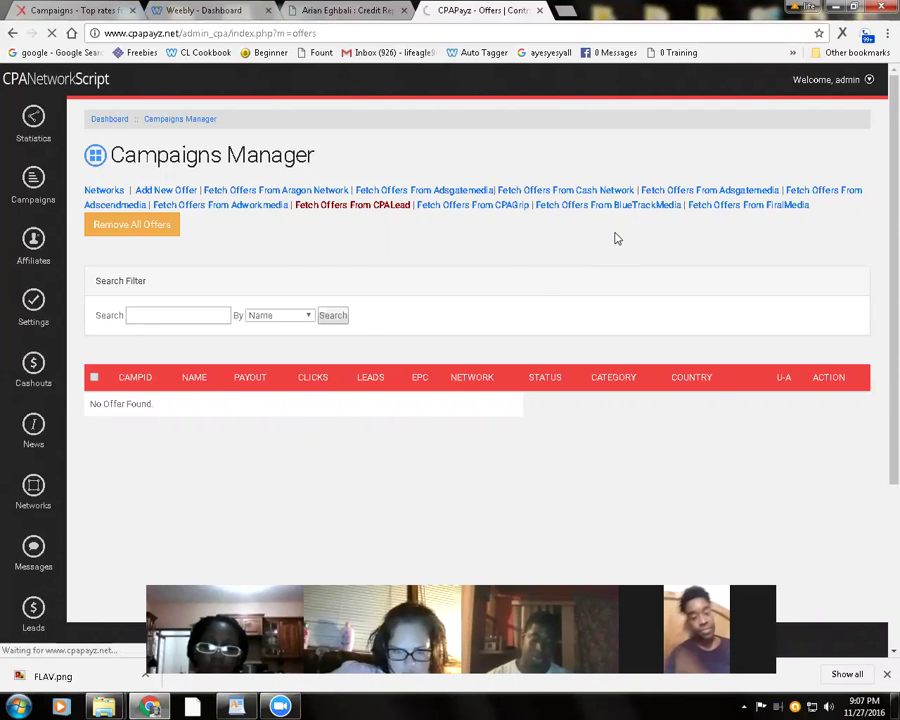
pyautogui.scroll(-3, 540, 262)
pyautogui.scroll(2, 490, 240)
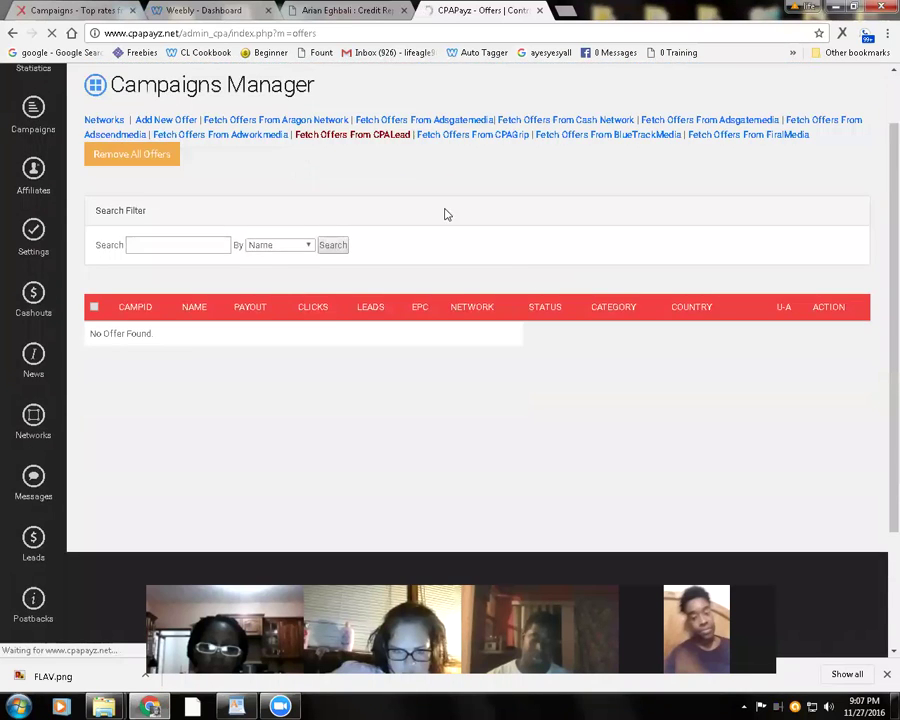
# Try to fetch the offers from CPAGrip and reload the Campaigns Manager page
pyautogui.click(493, 140)
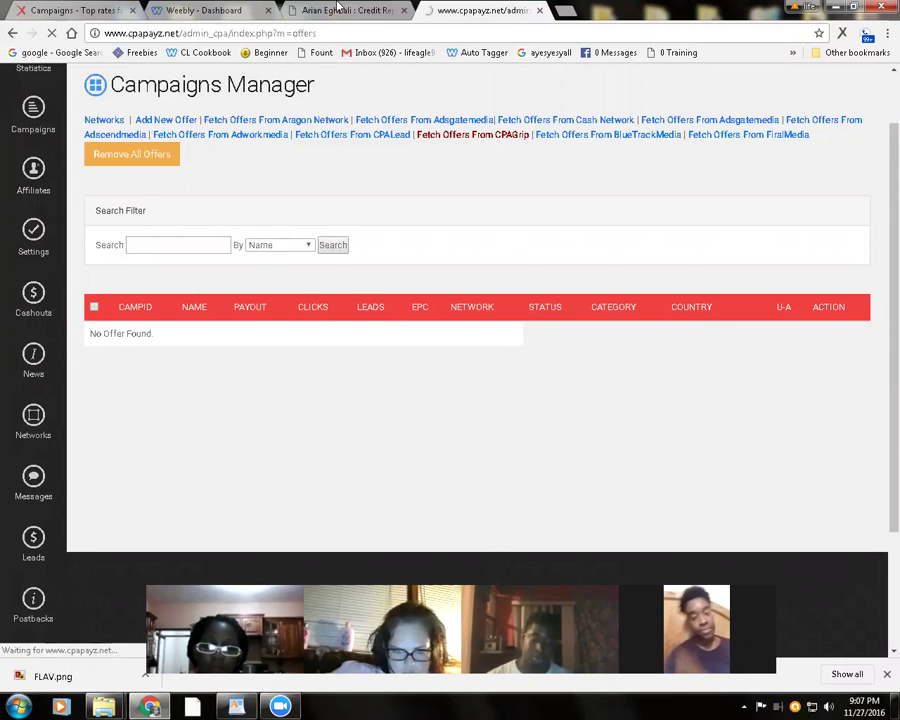
pyautogui.click(52, 35)
pyautogui.click(52, 35)
pyautogui.scroll(1, 594, 207)
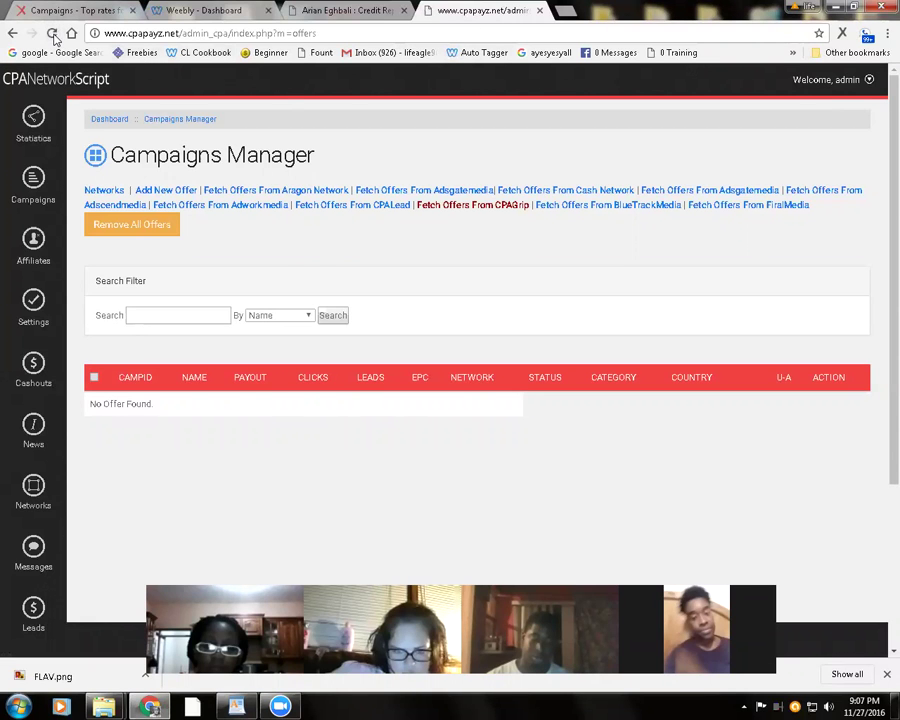
pyautogui.click(52, 34)
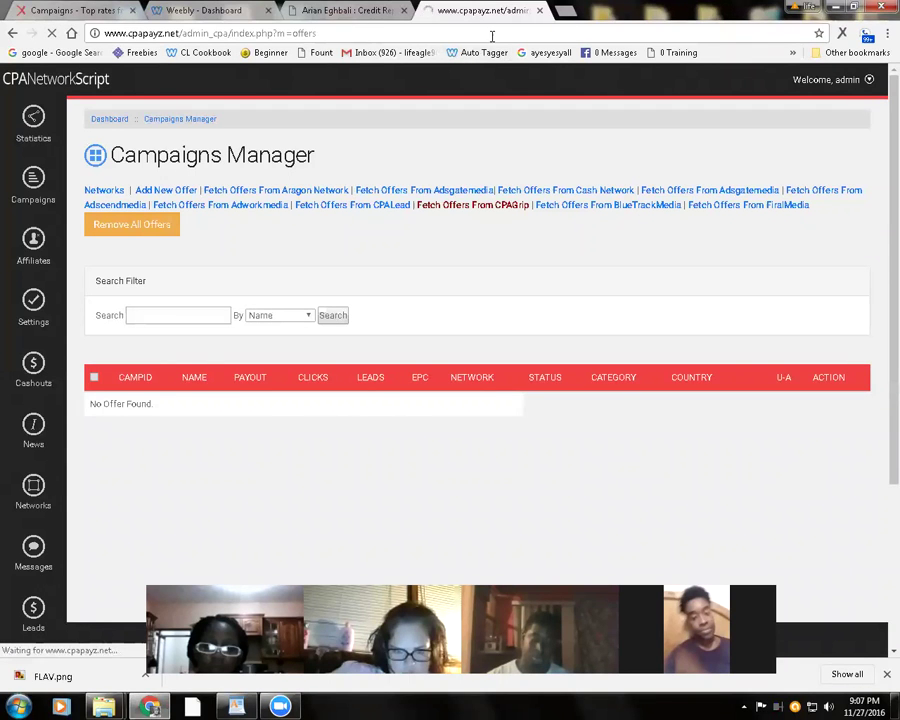
# Close the Campaigns - Top rates page and separate the CPAPayz admin page into its own browser window
pyautogui.click(341, 10)
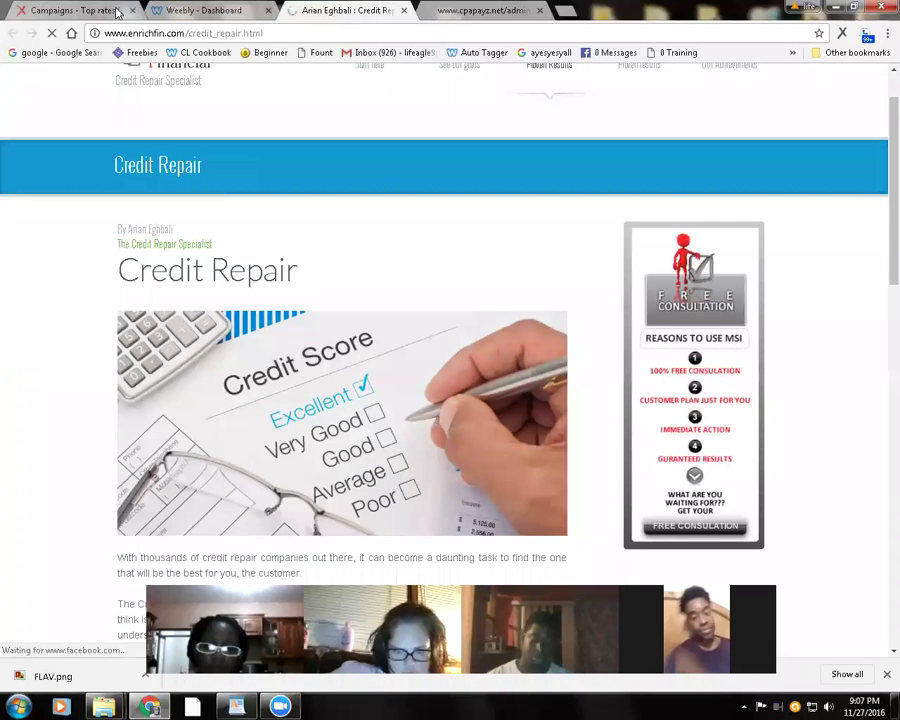
pyautogui.click(133, 10)
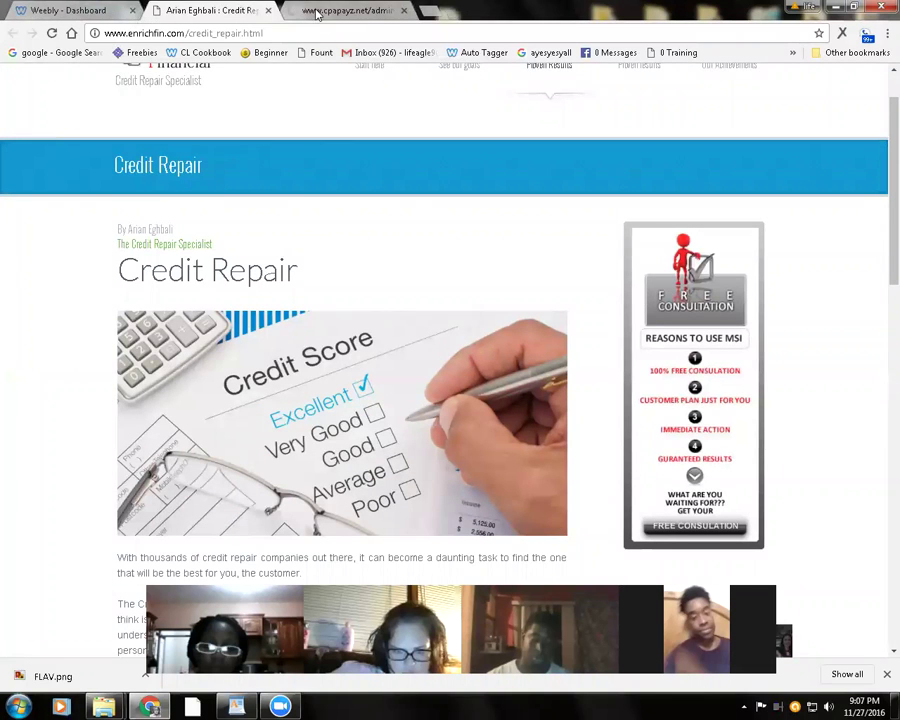
pyautogui.click(311, 10)
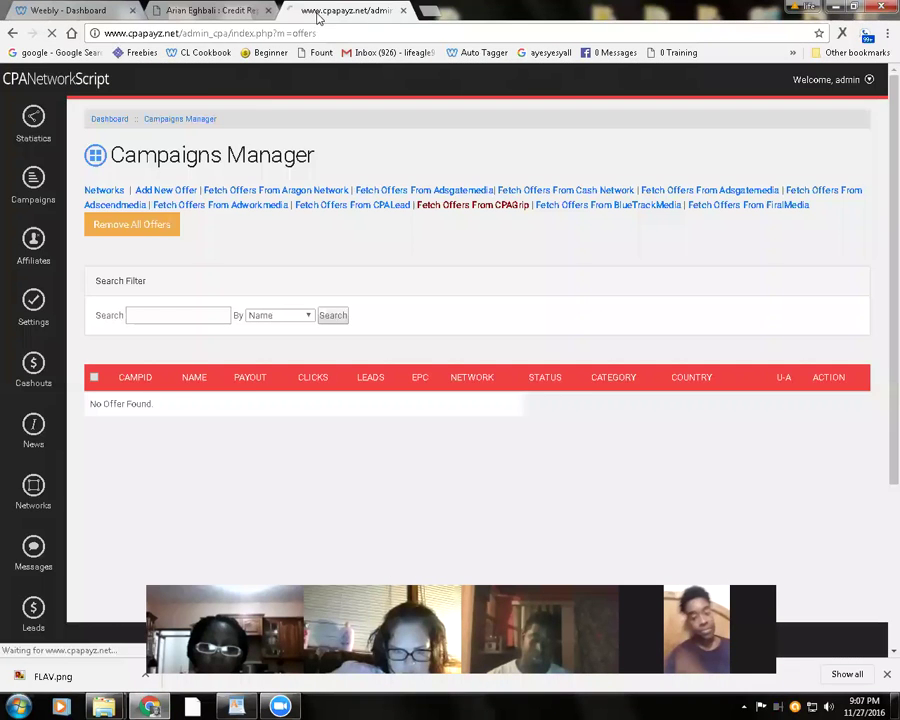
pyautogui.hotkey('ctrl', 'shift', 'Tab')
pyautogui.moveTo(305, 10); pyautogui.dragTo(120, 8)
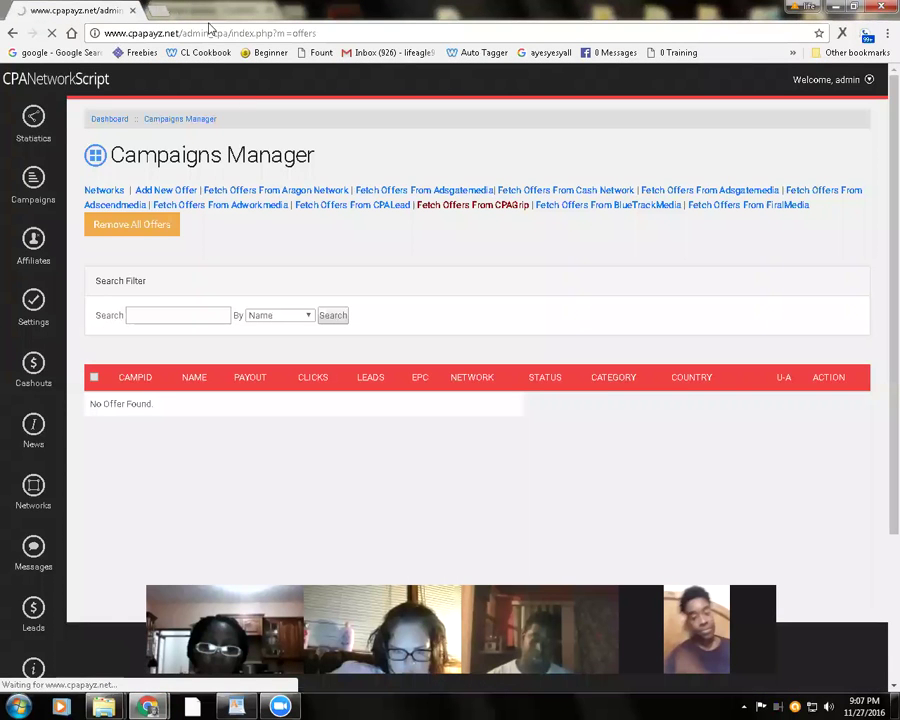
# Reopen the CPAPayz admin offers page in a fresh tab of the separate window and look through the offer list
pyautogui.click(135, 12)
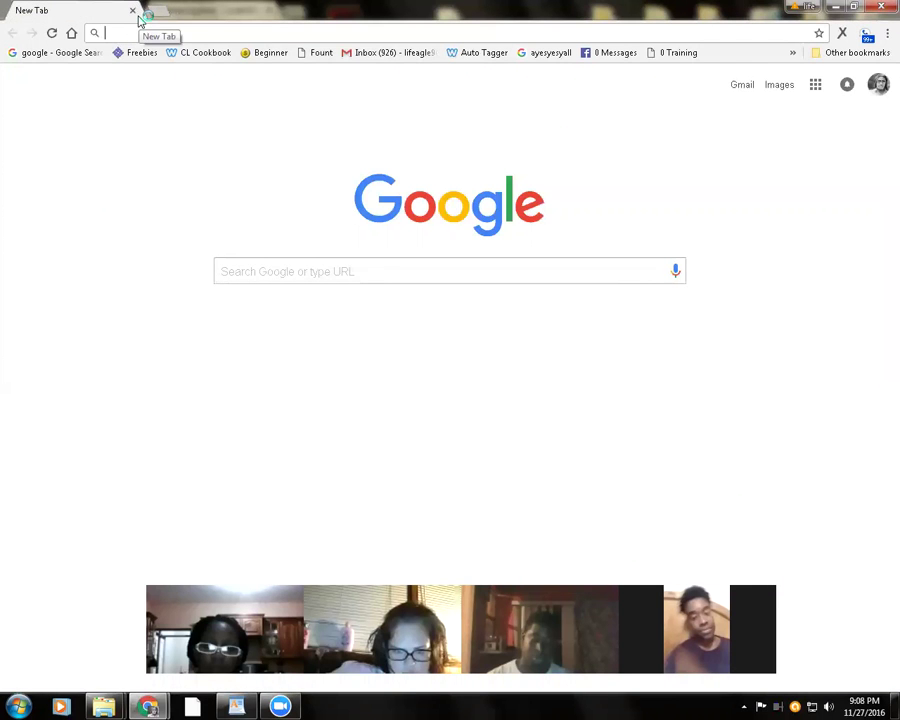
pyautogui.write('cpapayz.net')
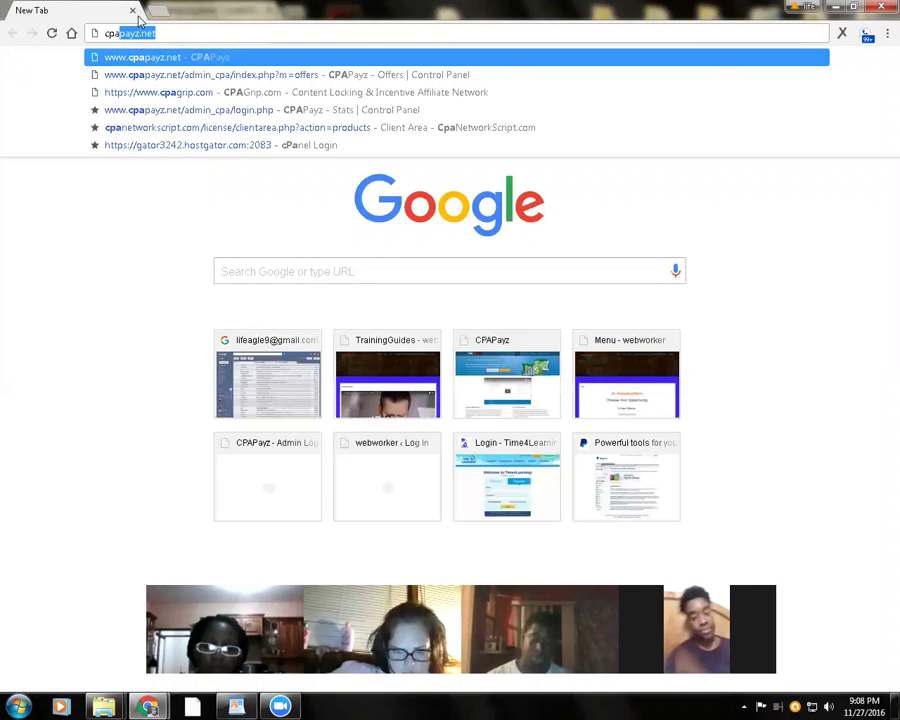
pyautogui.click(197, 74)
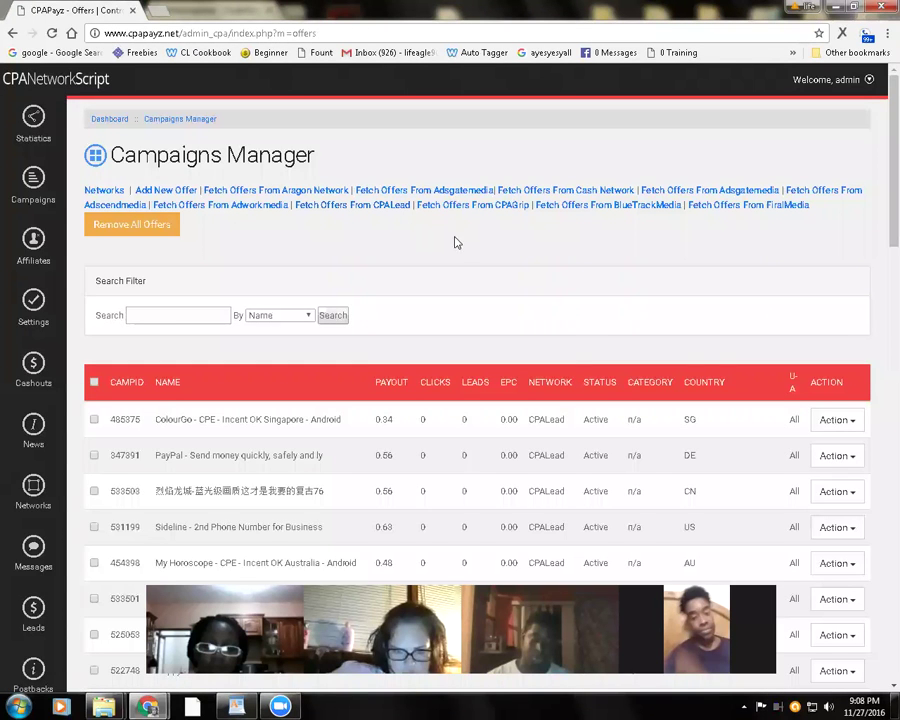
pyautogui.scroll(-2, 590, 300)
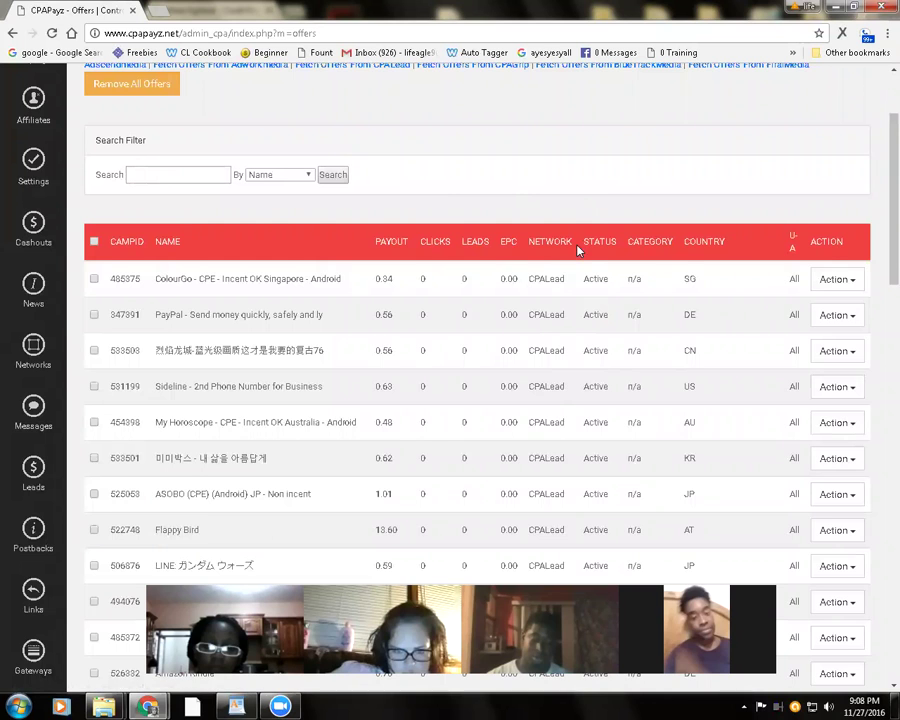
pyautogui.scroll(-1, 566, 275)
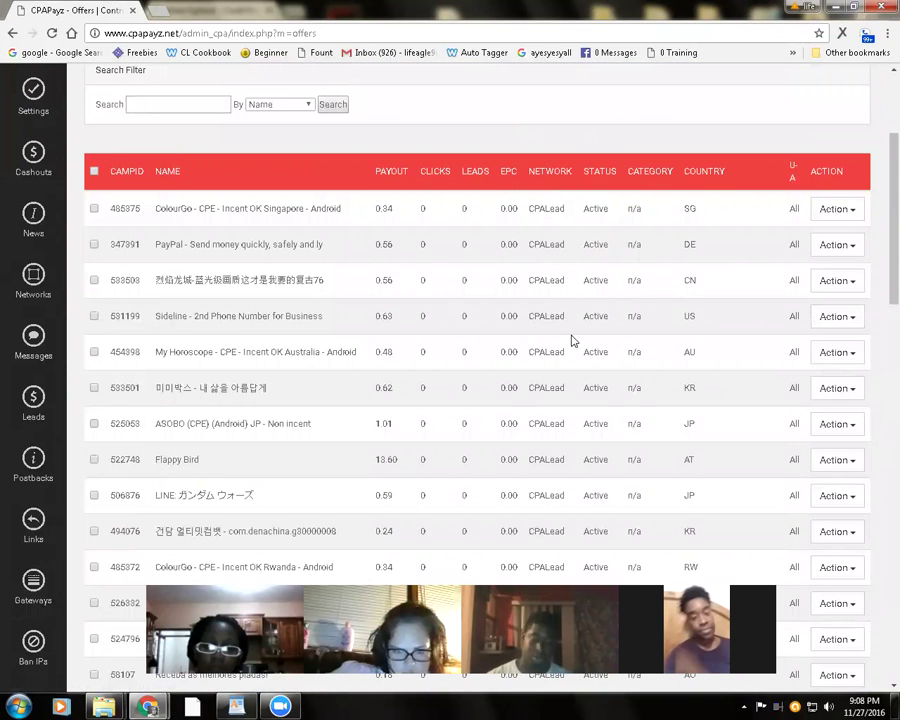
# Delete all the CPALead offers from the Campaigns Manager and confirm the deletion
pyautogui.scroll(3, 573, 335)
pyautogui.click(152, 228)
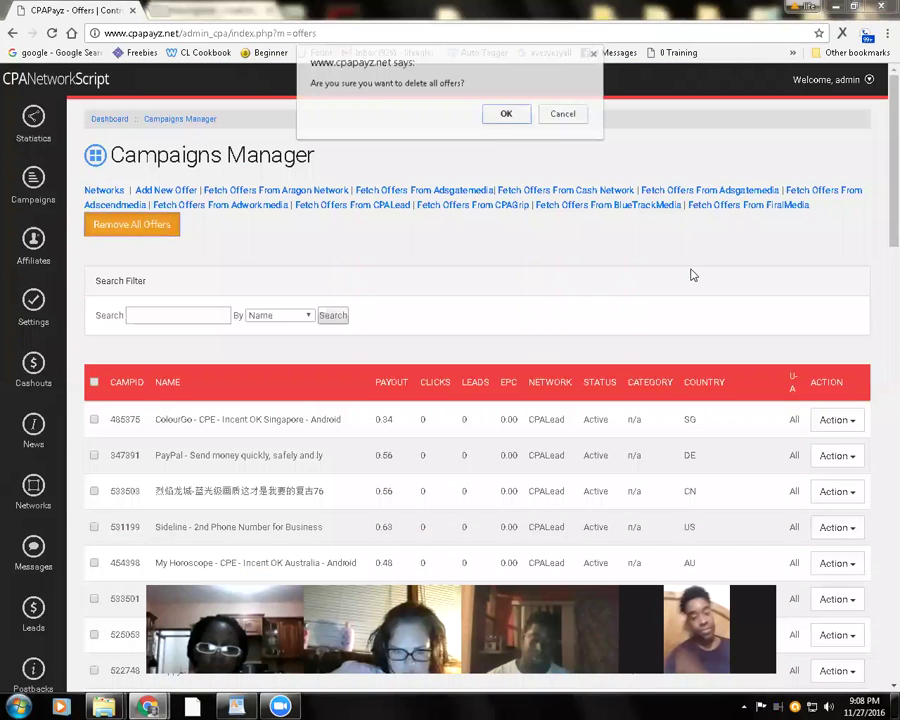
pyautogui.click(510, 112)
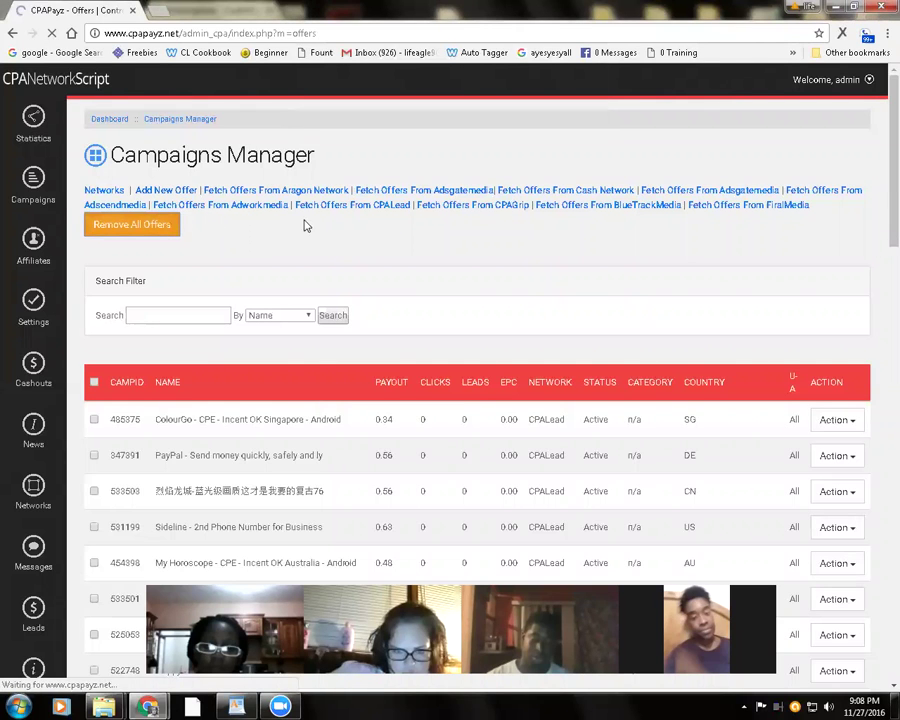
# Fetch the offers from CPAGrip and look through the resulting offer list
pyautogui.click(512, 206)
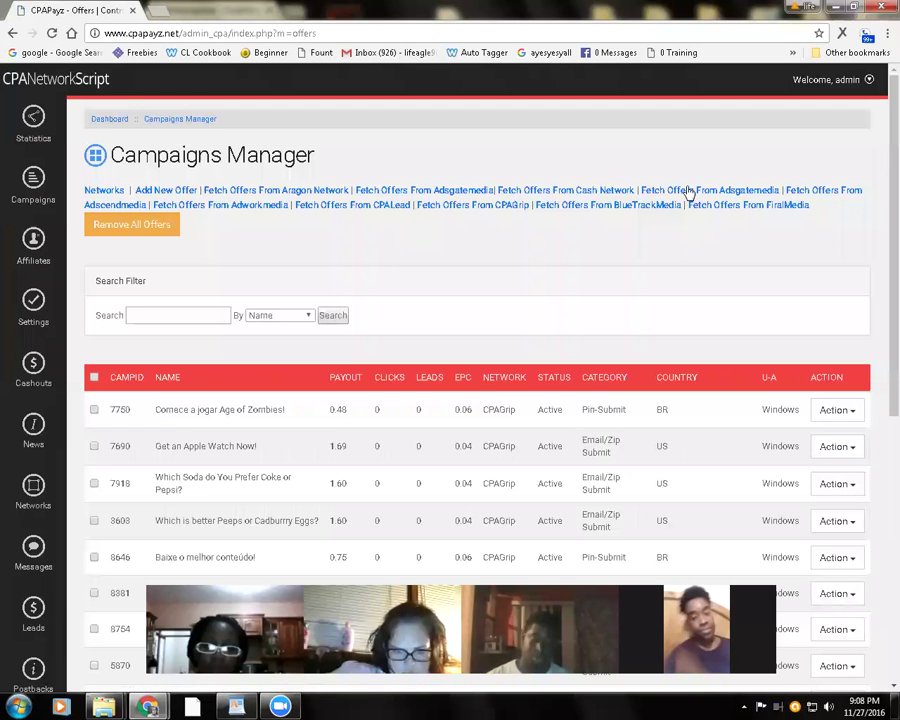
pyautogui.scroll(-3, 600, 290)
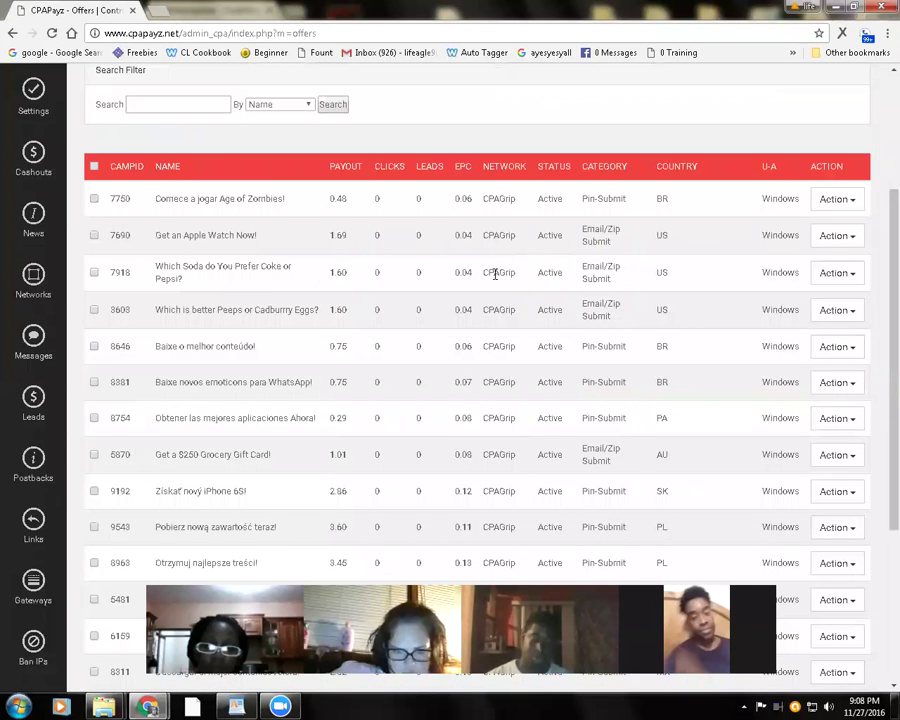
pyautogui.scroll(-4, 790, 424)
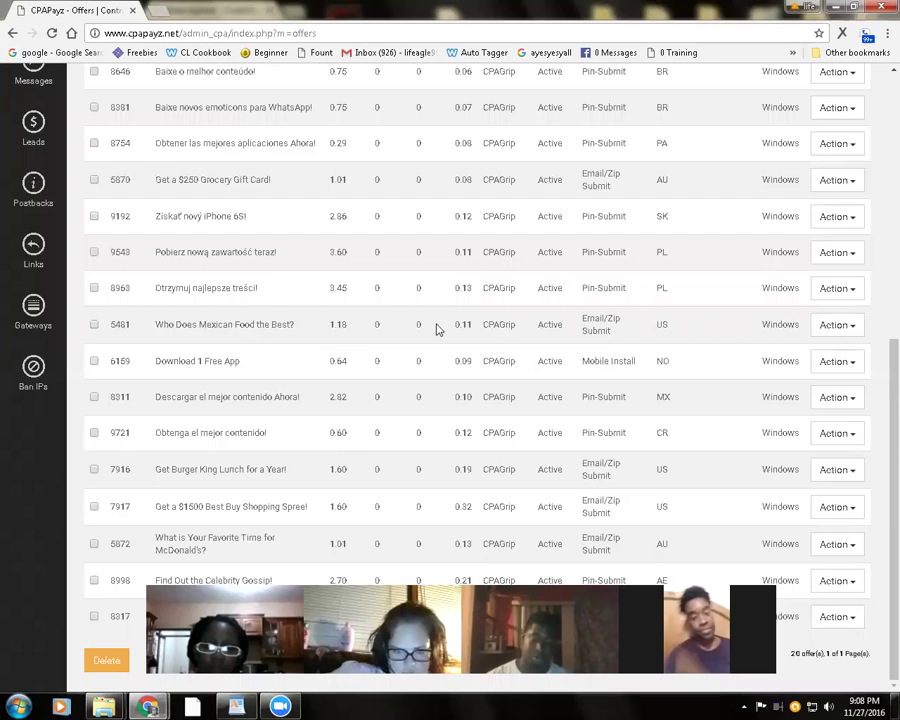
pyautogui.scroll(6, 434, 326)
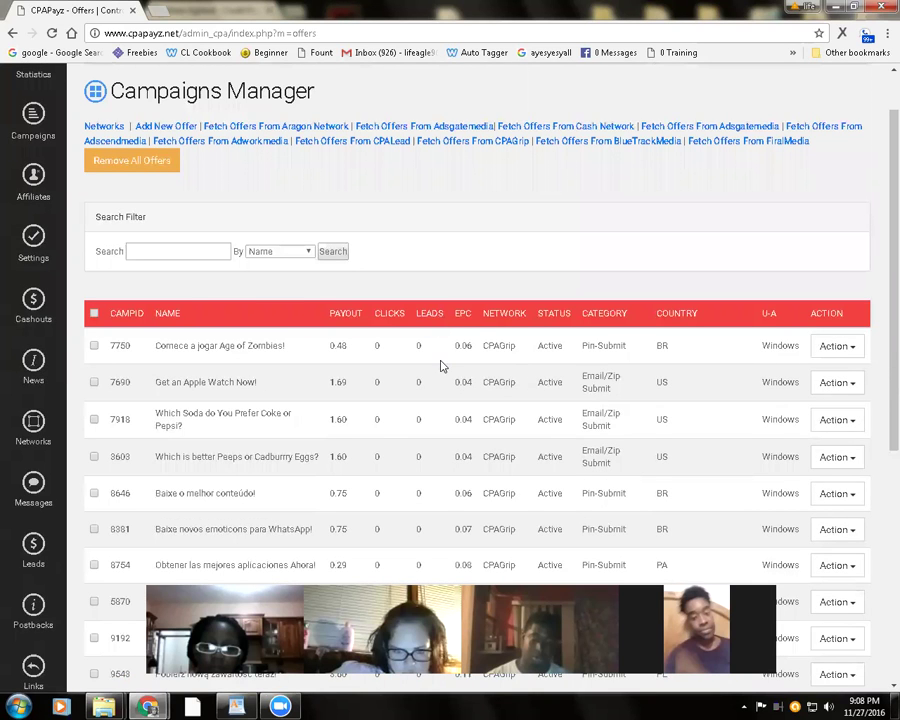
pyautogui.scroll(-2, 516, 341)
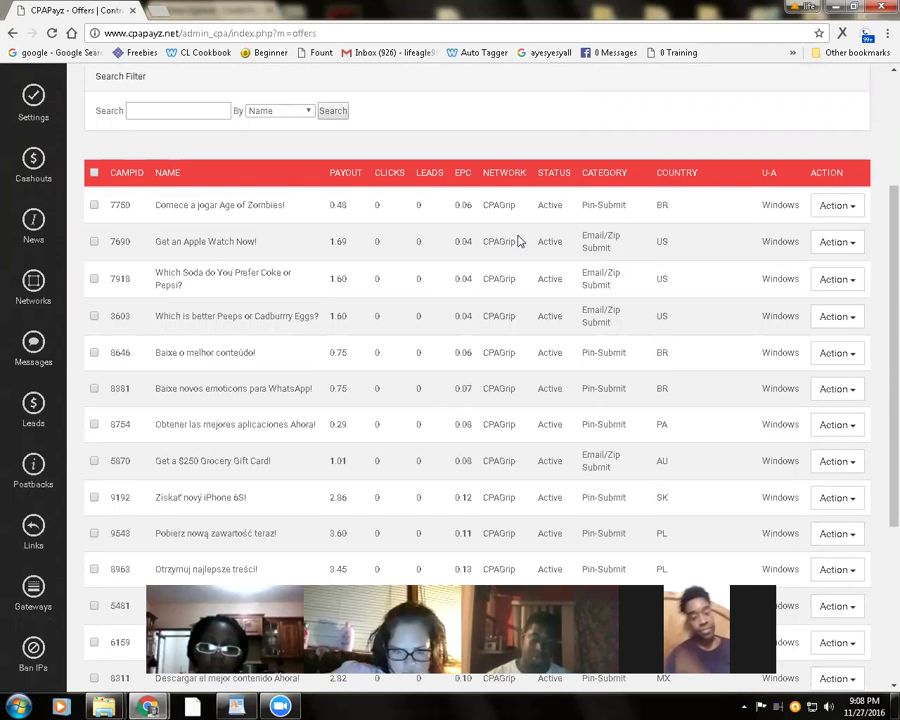
pyautogui.scroll(3, 518, 236)
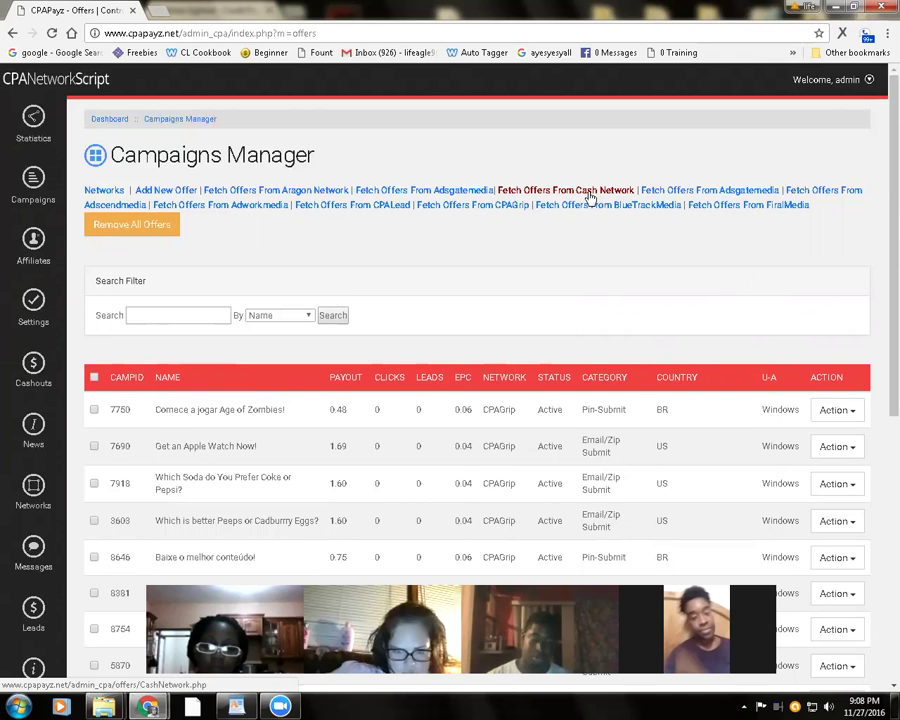
# Fetch the offers from Cash Network and look through the resulting offer list
pyautogui.click(538, 197)
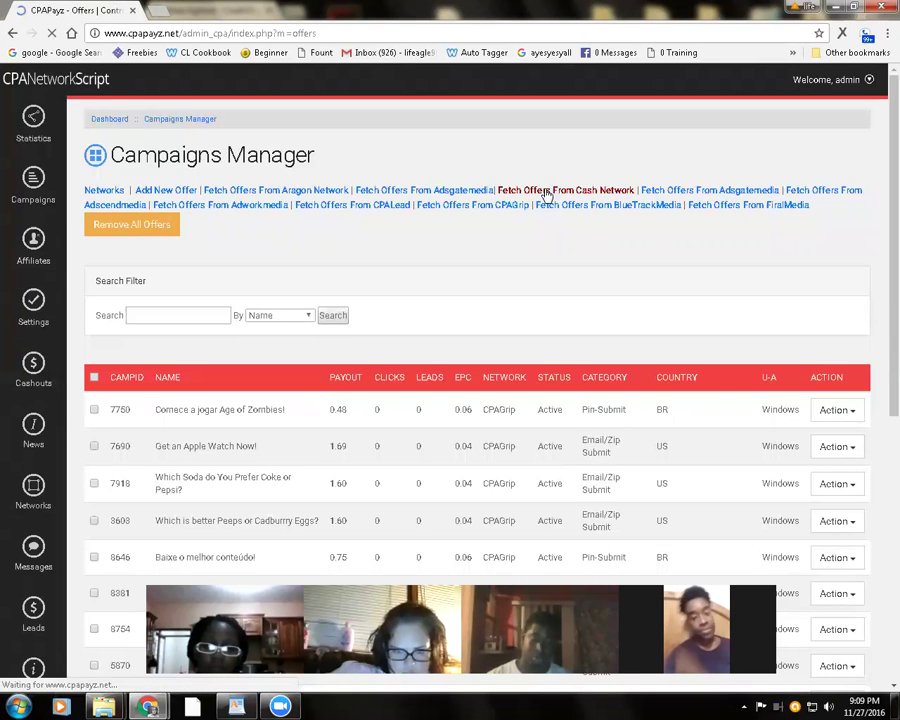
pyautogui.scroll(-4, 546, 172)
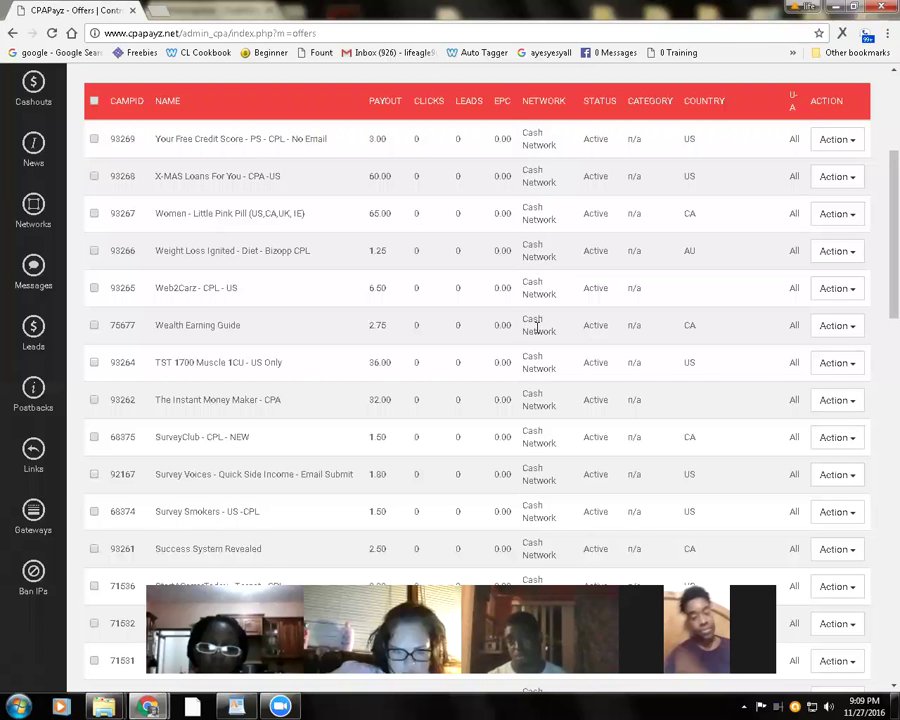
pyautogui.scroll(-5, 530, 470)
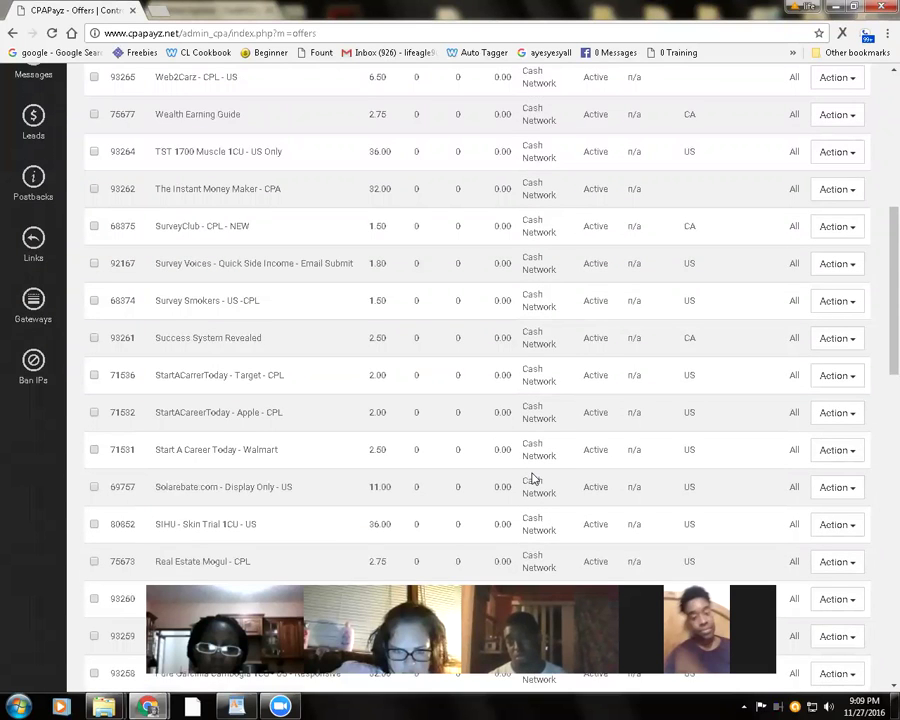
pyautogui.scroll(10, 553, 415)
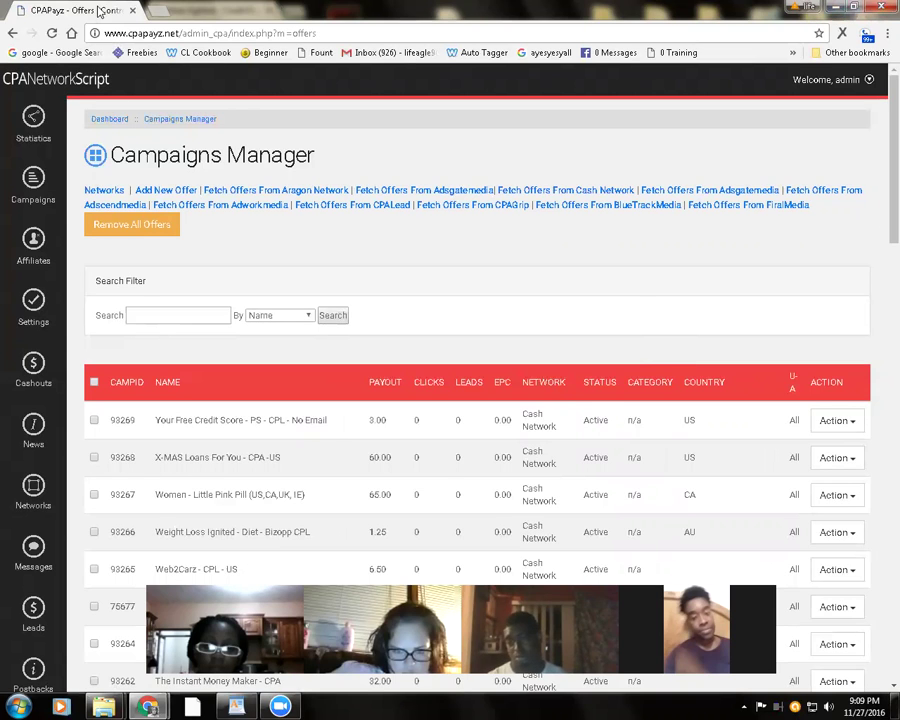
# Return the CPAPayz page to the main browser window and check the other open pages there
pyautogui.moveTo(99, 11); pyautogui.dragTo(513, 11)
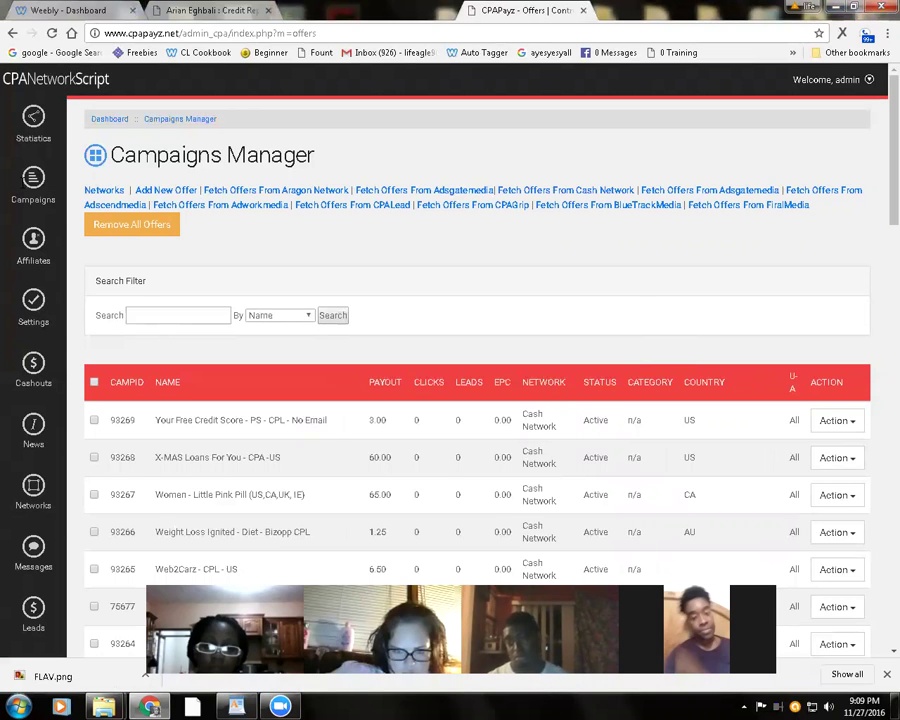
pyautogui.click(205, 10)
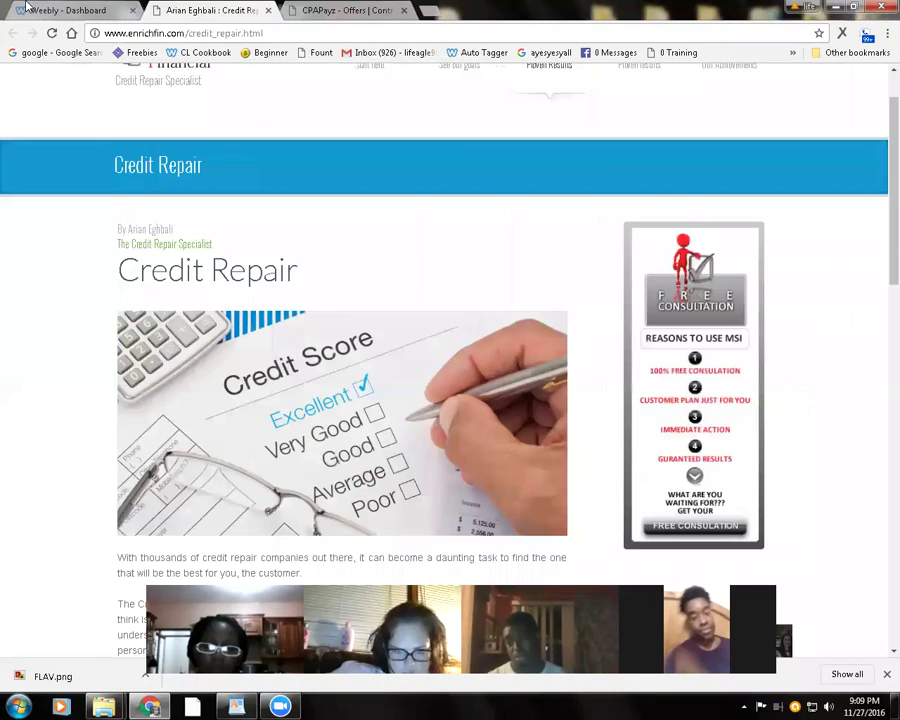
pyautogui.click(73, 10)
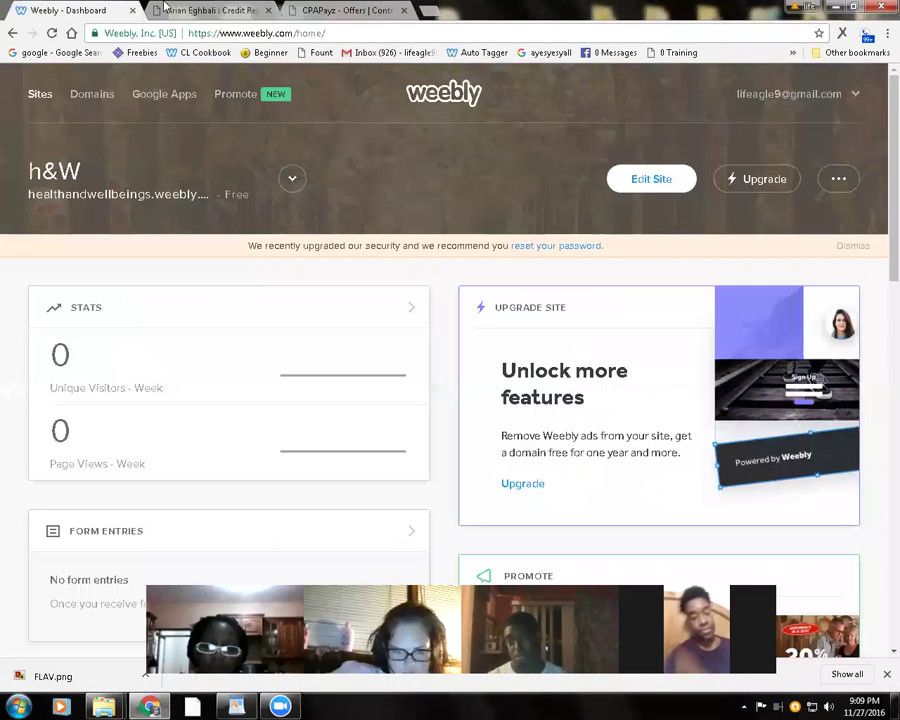
pyautogui.click(343, 10)
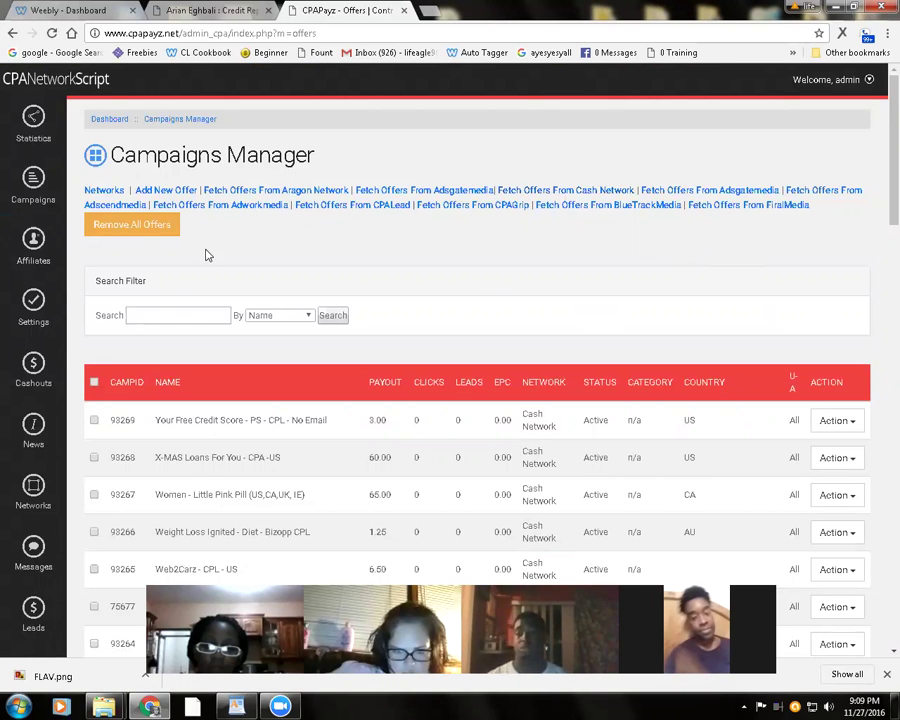
# Search the web for maxbounty in place of the Weebly dashboard and open the MaxBounty website
pyautogui.click(40, 12)
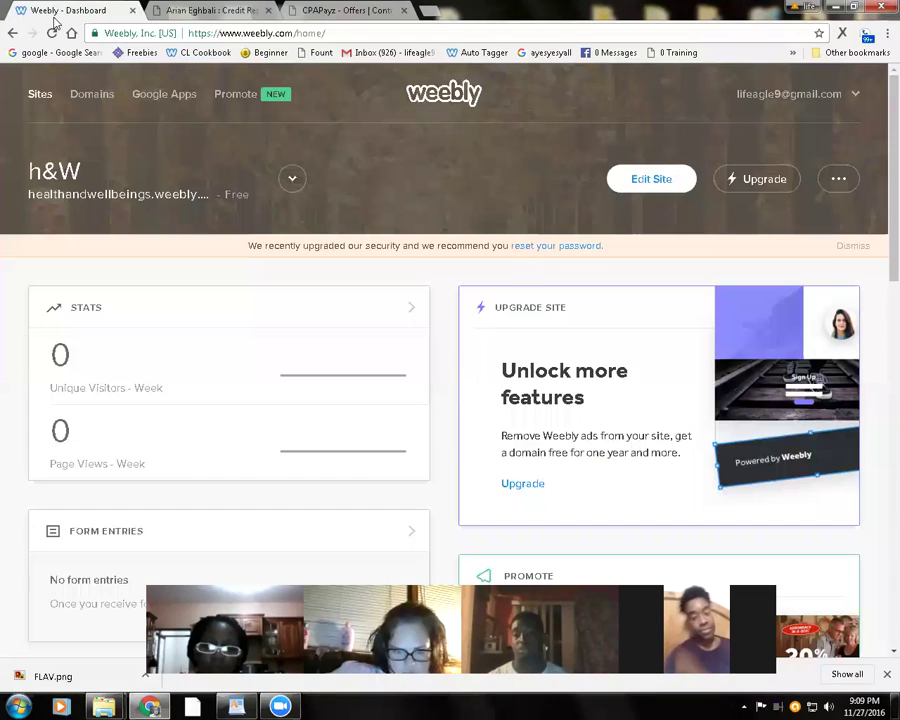
pyautogui.click(126, 34)
pyautogui.click(255, 38)
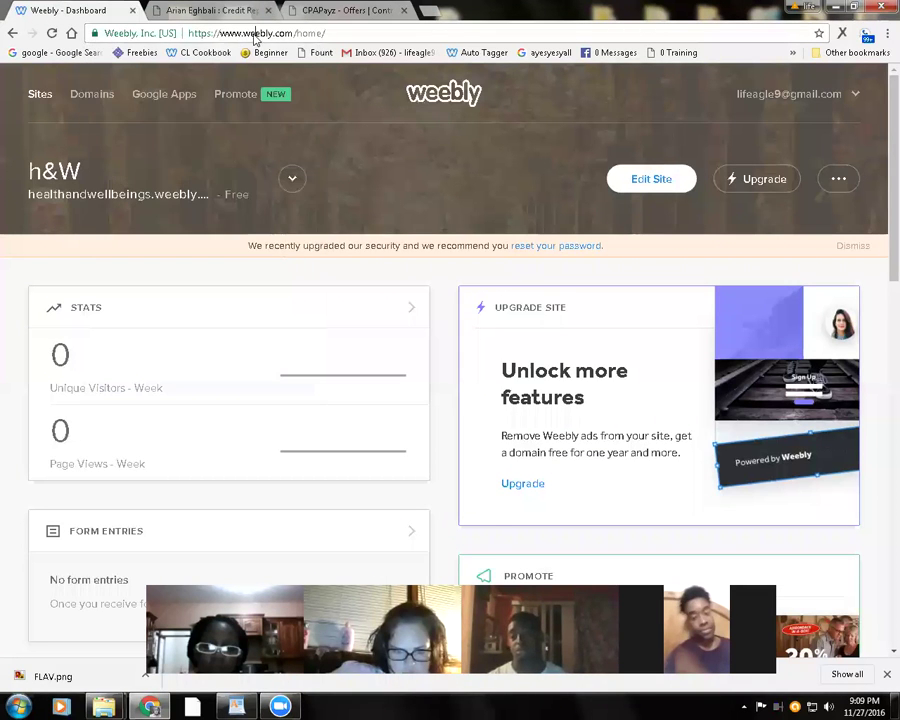
pyautogui.click(255, 35)
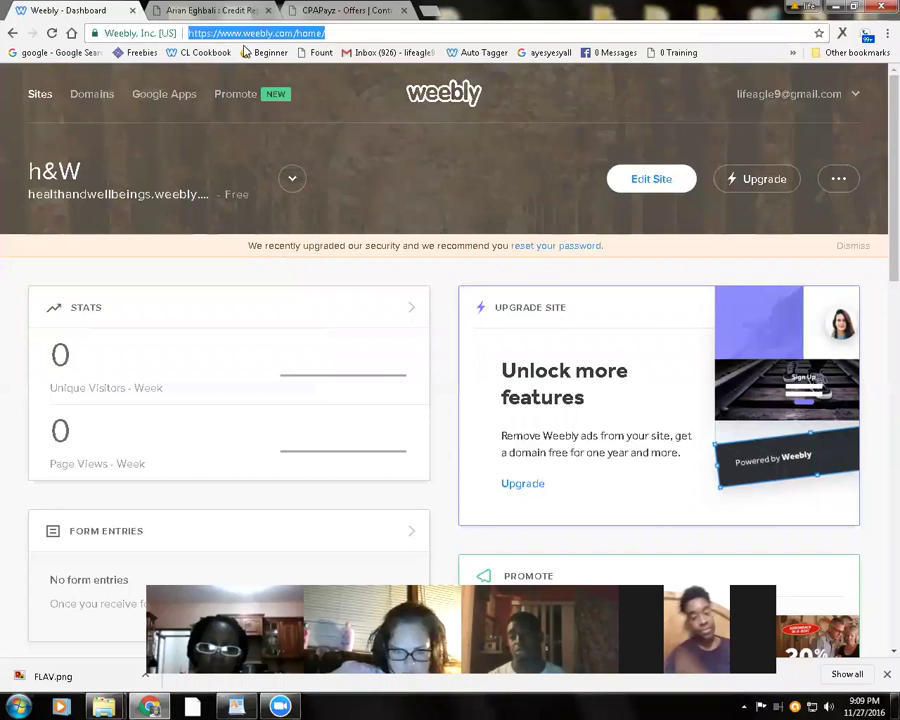
pyautogui.write('maxbounty')
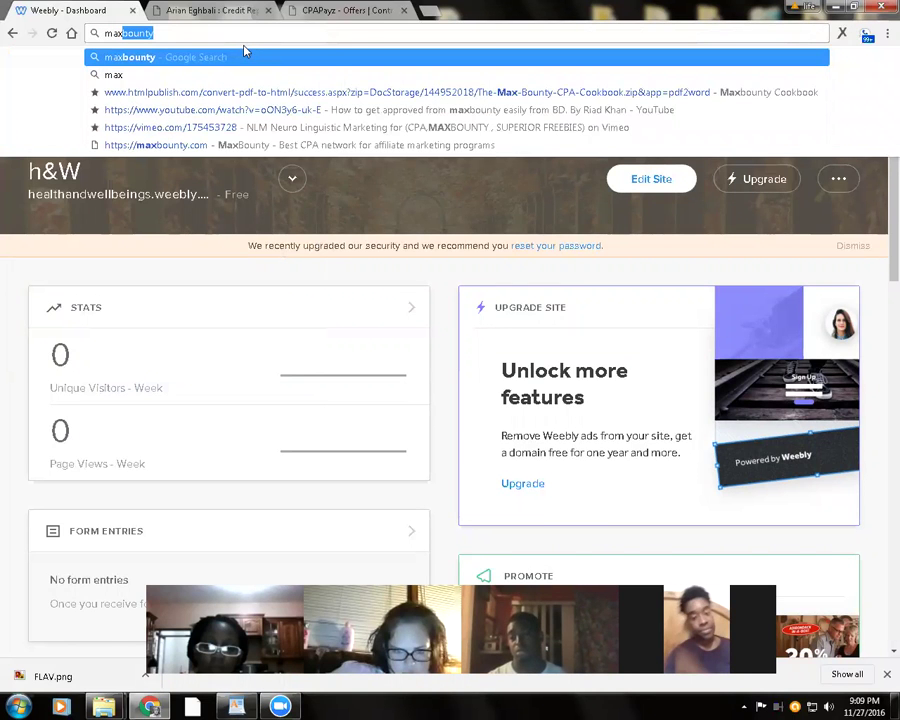
pyautogui.press('Return')
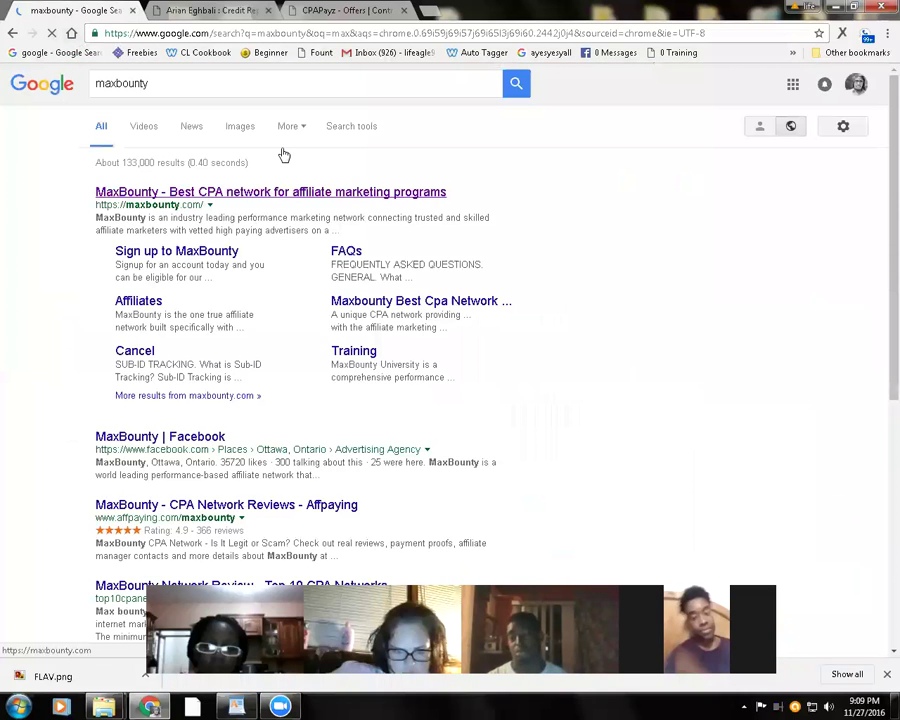
pyautogui.click(400, 192)
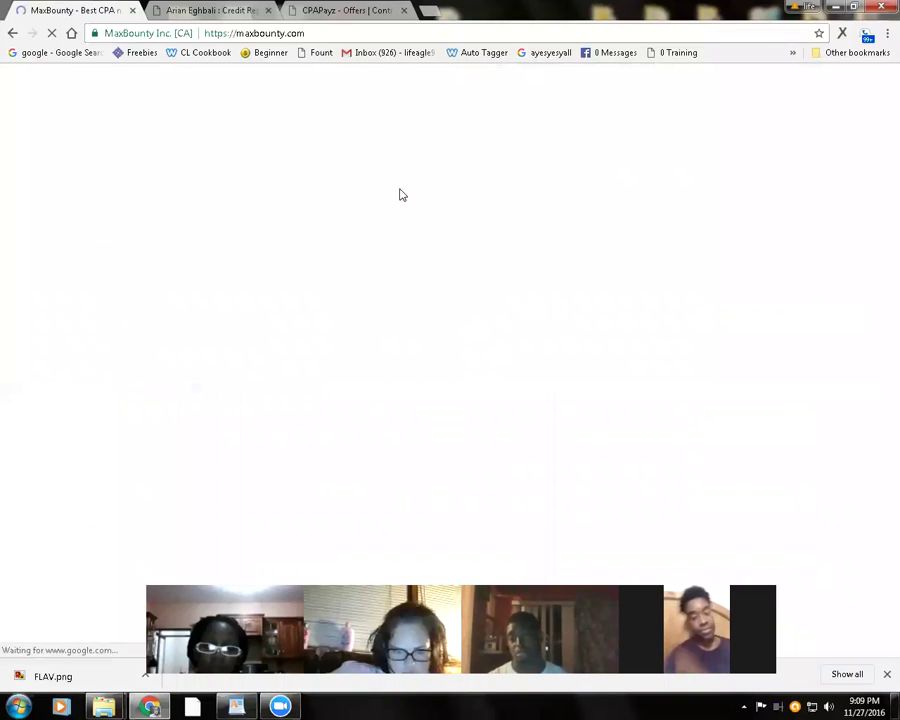